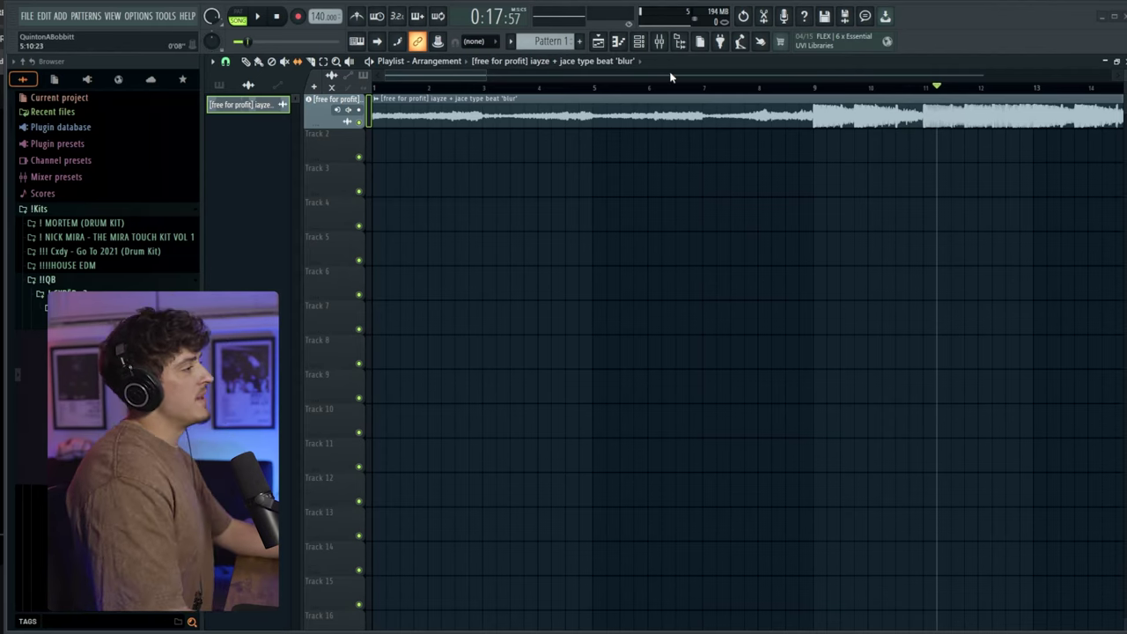
Rename mixer insert 2 to 'Vocals'.
click(659, 42)
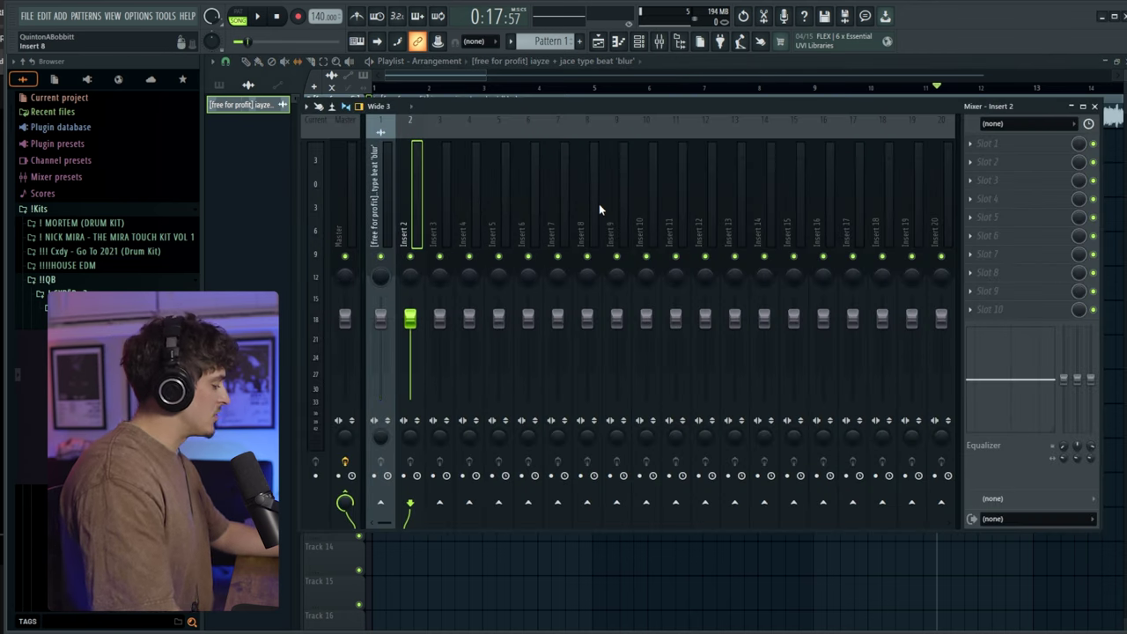
key(F2)
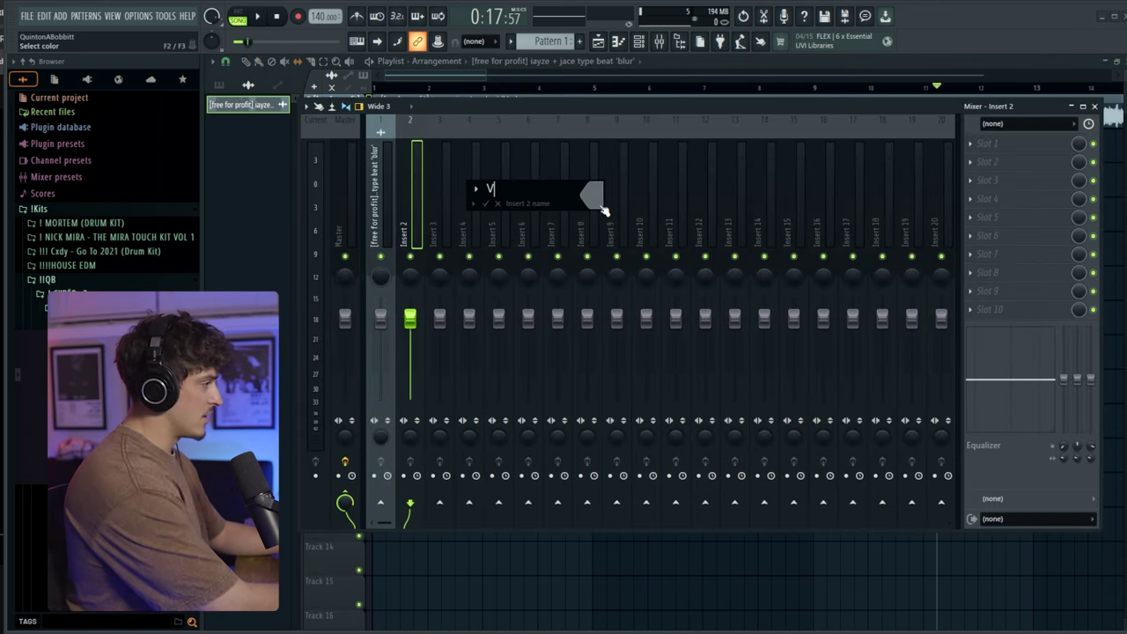
text(Vocals)
key(Return)
Colour the Vocals insert red and assign it to a new audio track.
key(F2)
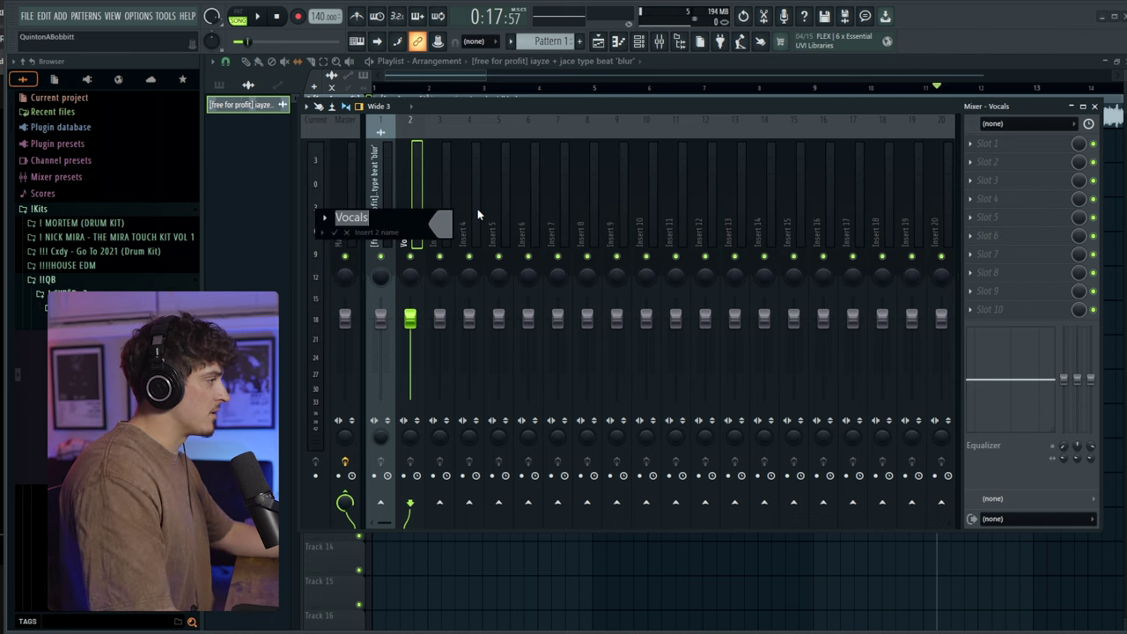
click(442, 231)
click(557, 278)
right_click(421, 221)
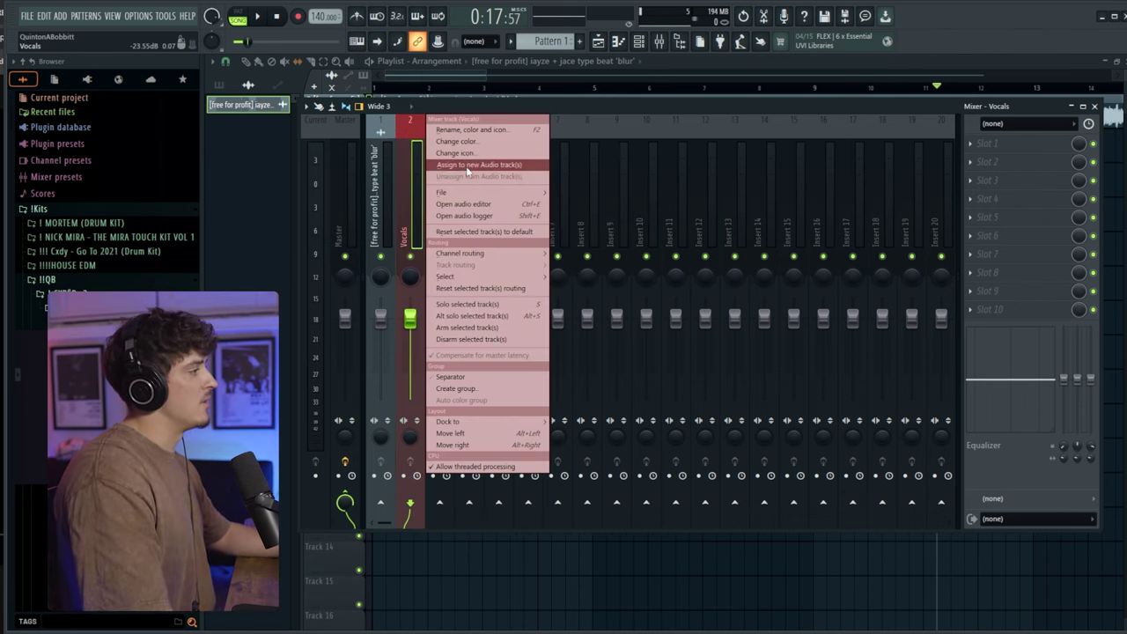
click(467, 165)
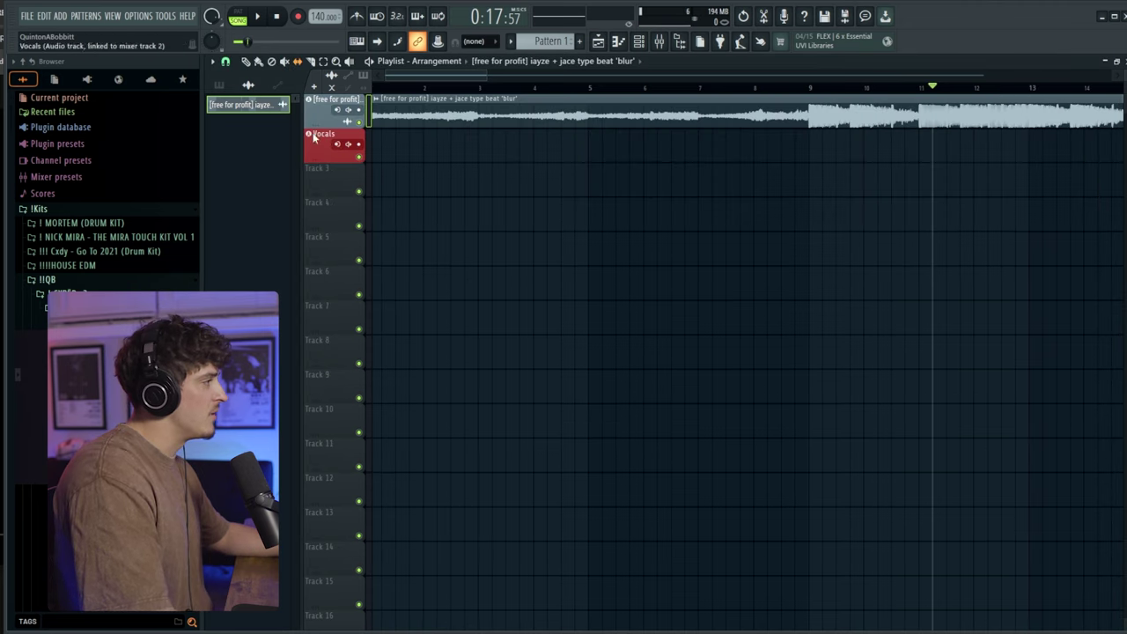
Load Auto-Tune Pro into the first Vocals slot with low latency mode on.
key(F9)
click(958, 144)
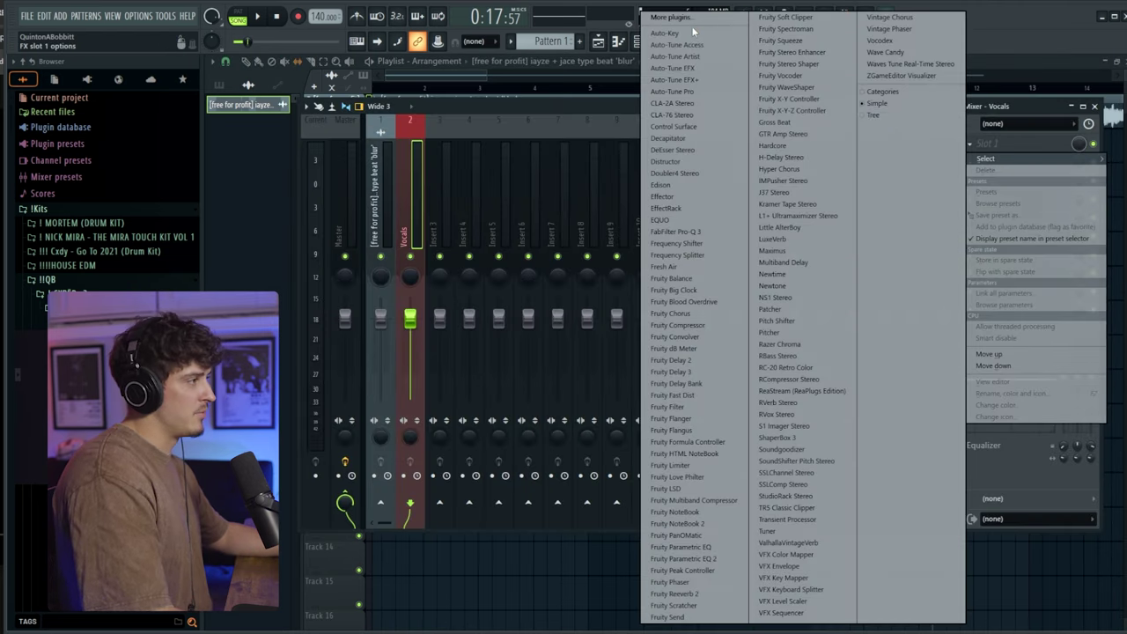
click(707, 90)
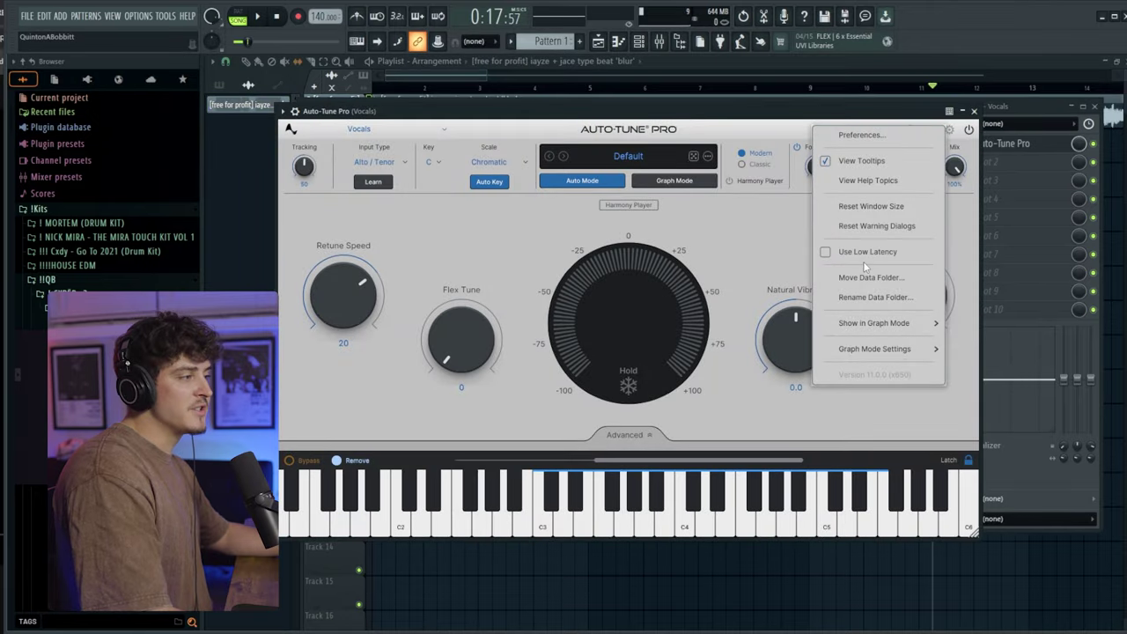
click(861, 253)
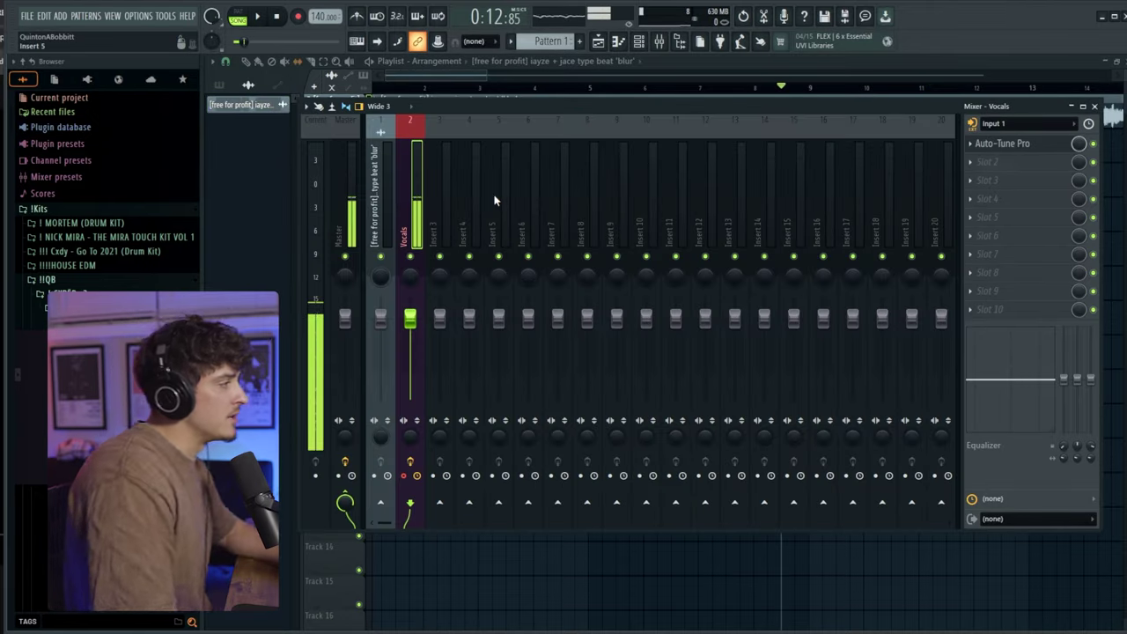
Load NS1 Stereo into slot 2 and RCompressor Stereo into slot 3.
click(987, 164)
mouse_move(985, 177)
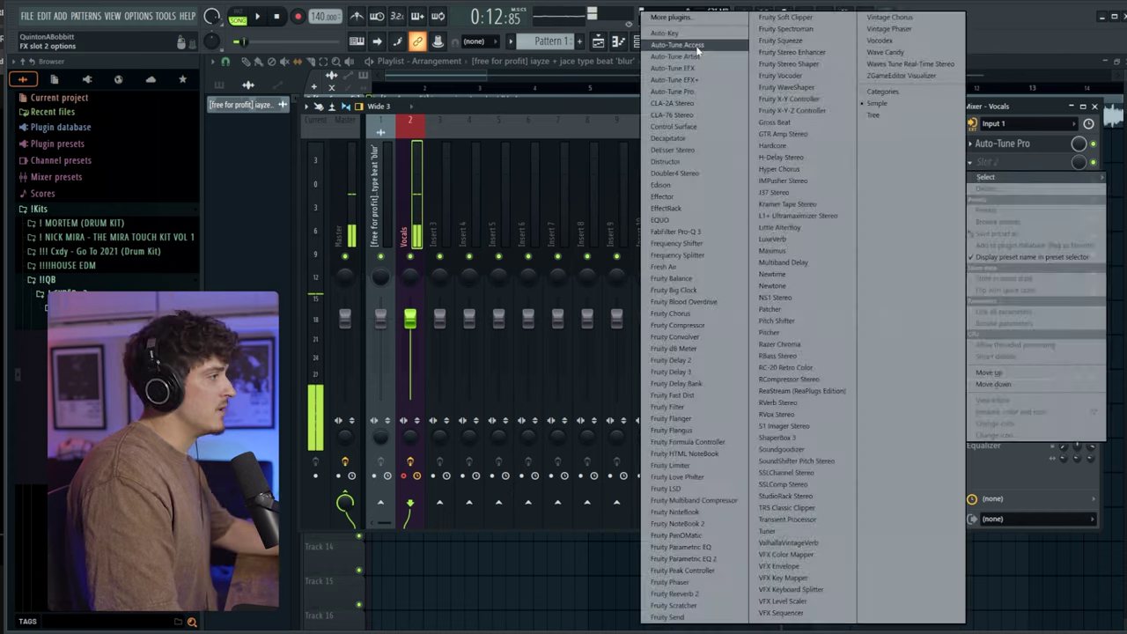
click(774, 297)
click(500, 198)
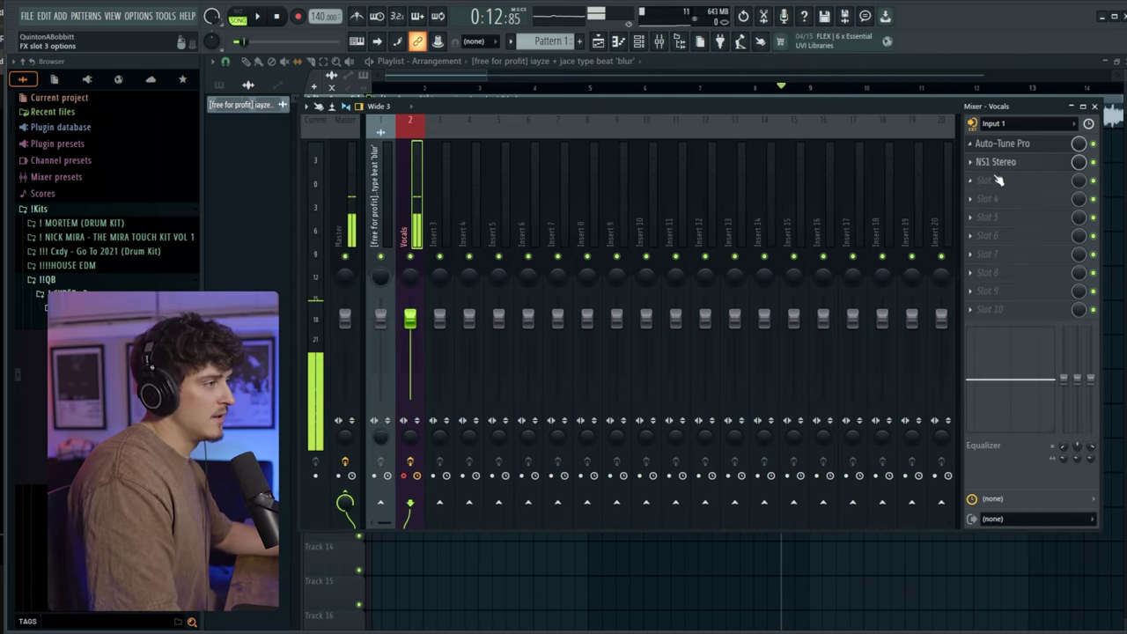
click(979, 178)
click(979, 180)
click(985, 181)
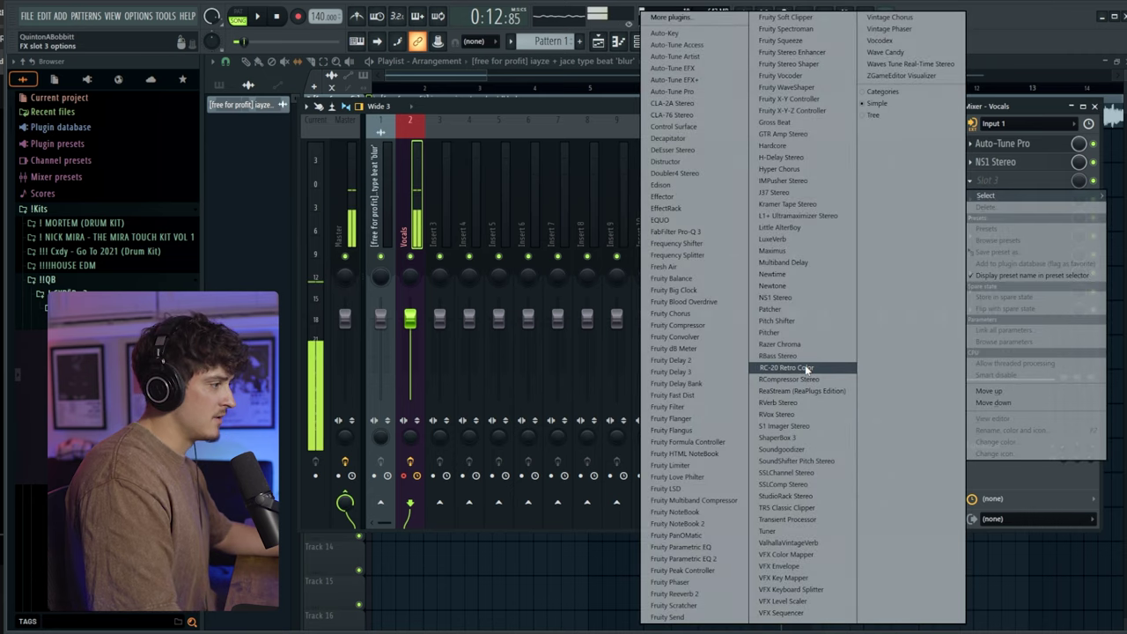
click(792, 379)
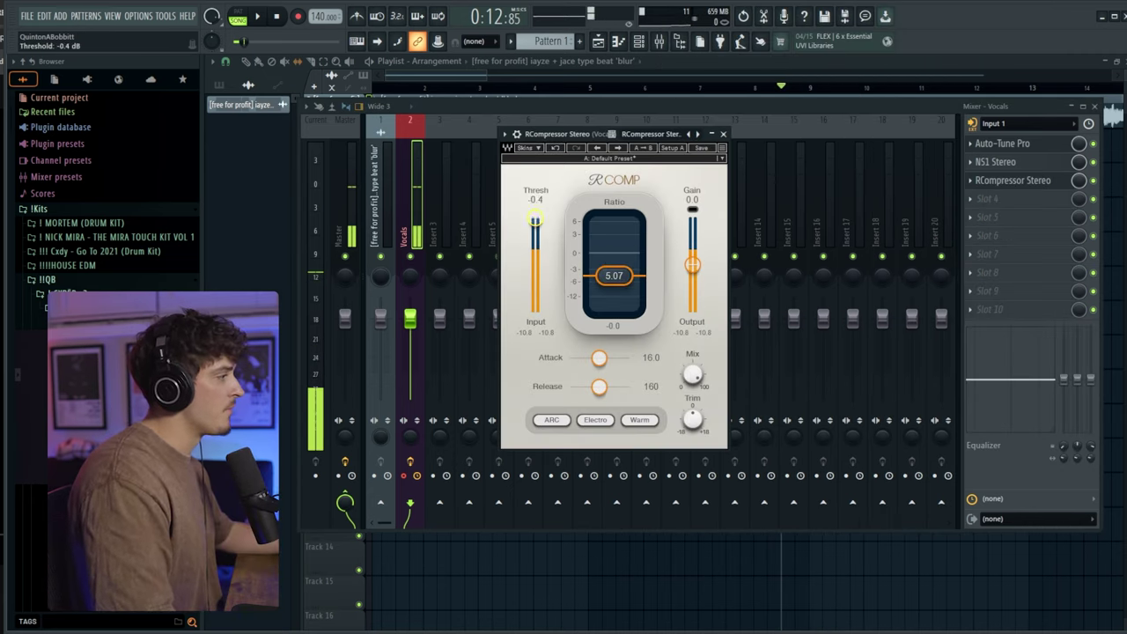
Set the RCompressor threshold to about -27.8 and output gain to about 14 dB.
drag(535, 250, 534, 257)
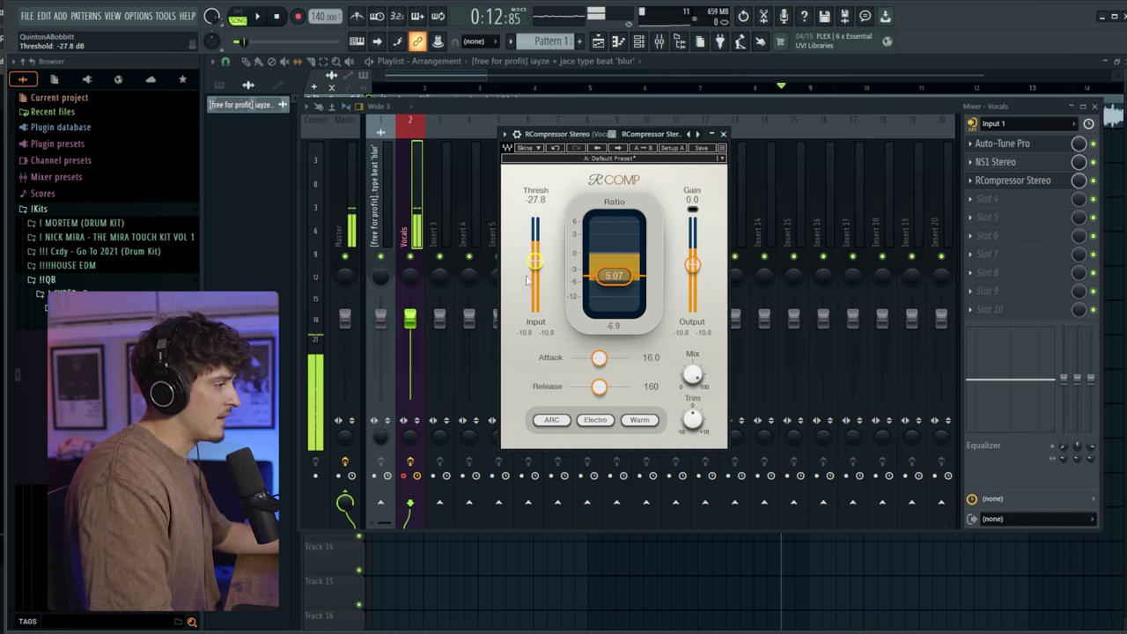
drag(569, 135, 569, 115)
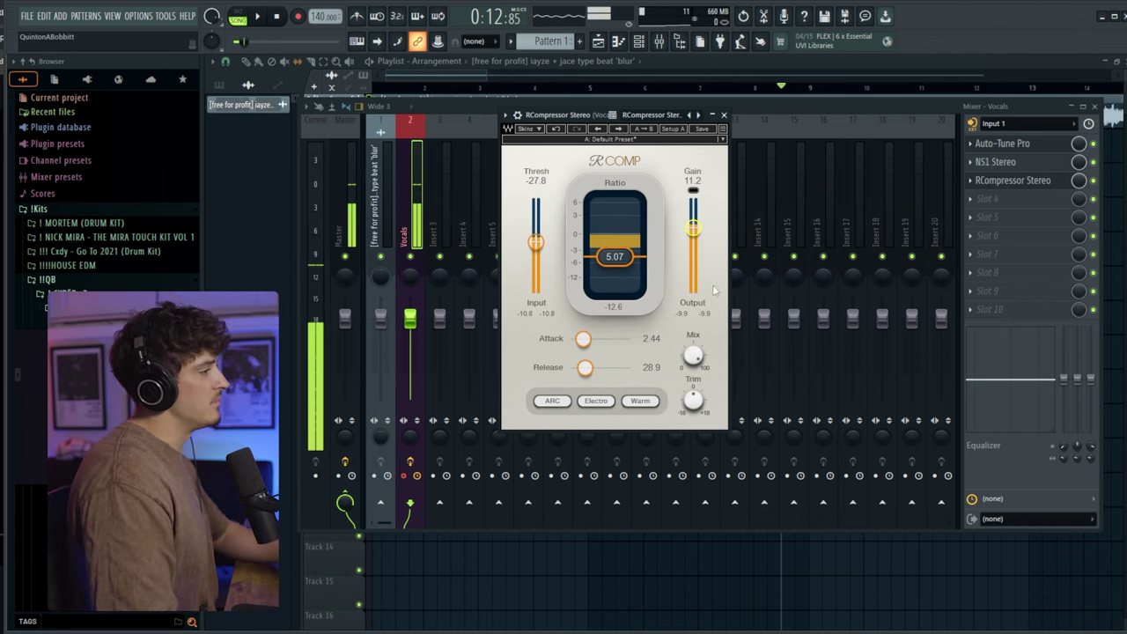
drag(693, 227, 693, 222)
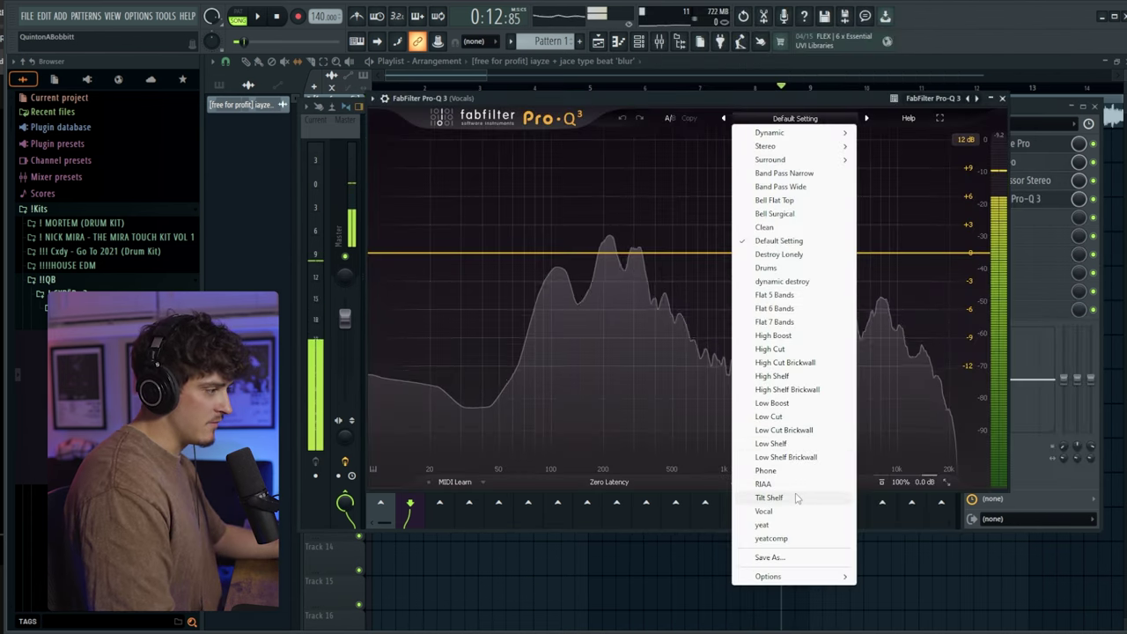
Apply Pro-Q 3's Vocal preset, raise the low cut to ~90 Hz, and cut near 498 Hz and 2 kHz.
click(763, 511)
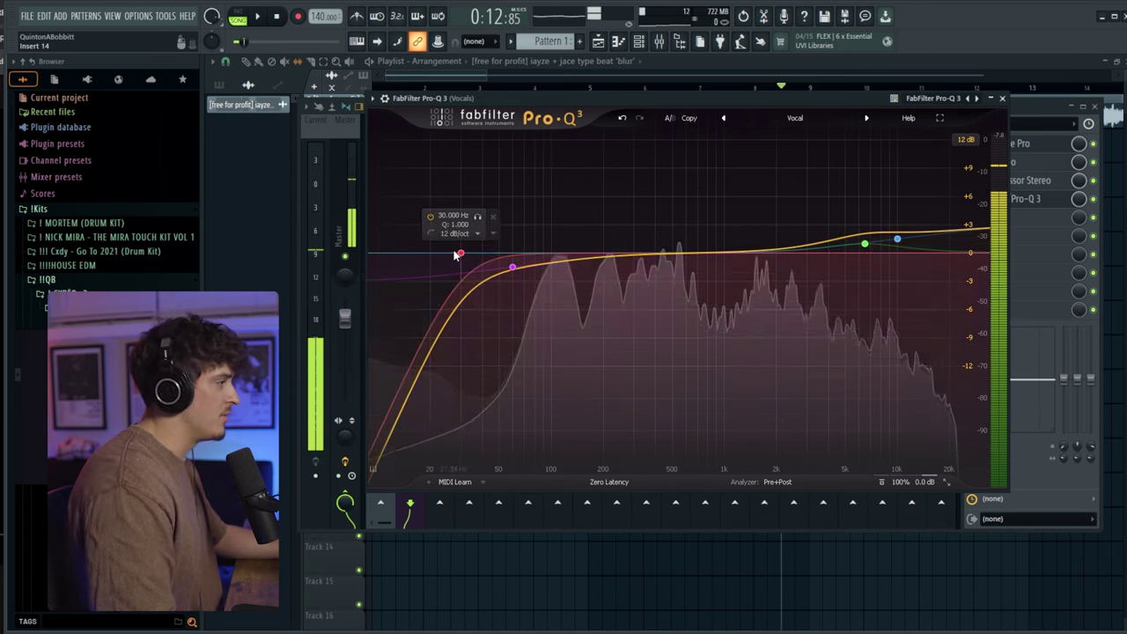
drag(455, 255, 543, 268)
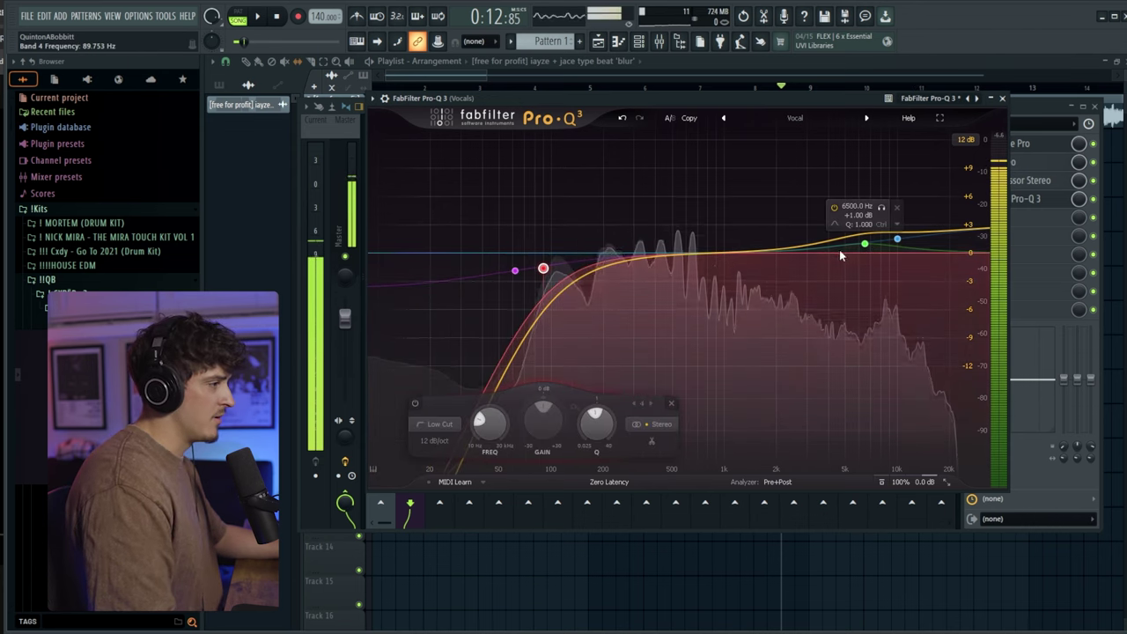
drag(734, 253, 782, 269)
scroll(734, 202, up, 5)
drag(666, 253, 672, 280)
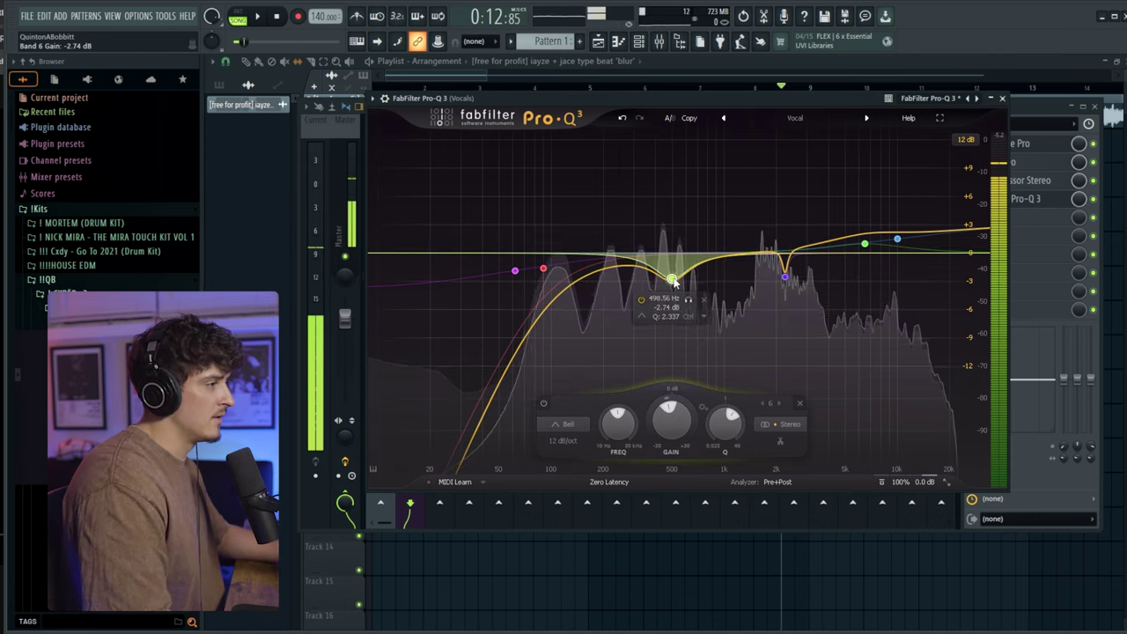
click(1013, 198)
click(1019, 220)
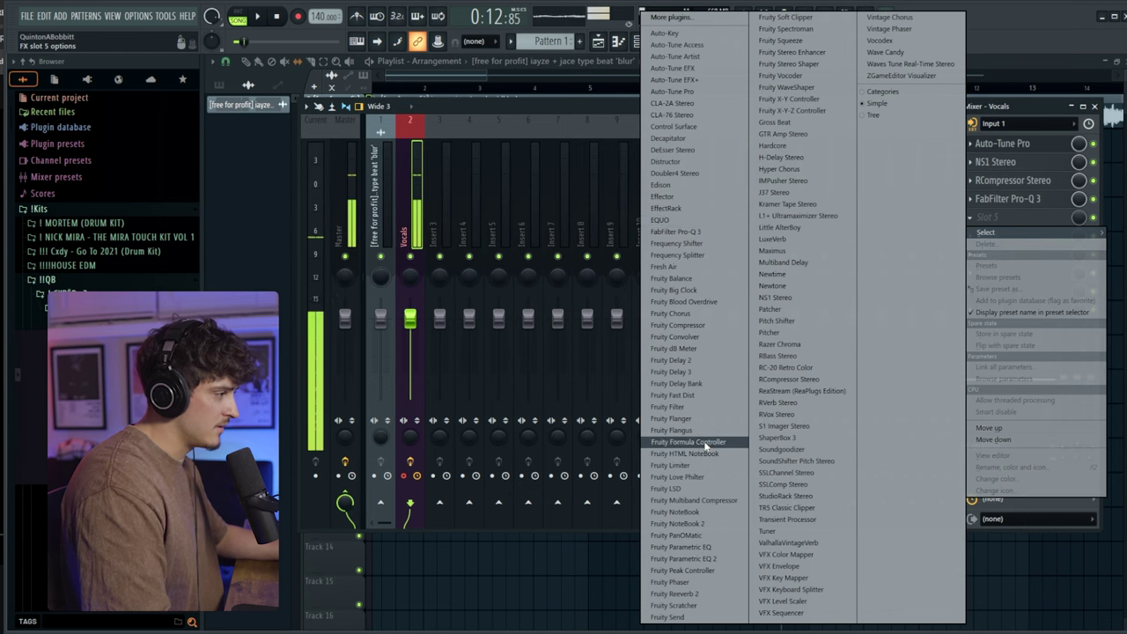
Load Fresh Air into slot 5 with Mid Air set to 28.
click(662, 266)
drag(539, 353, 541, 327)
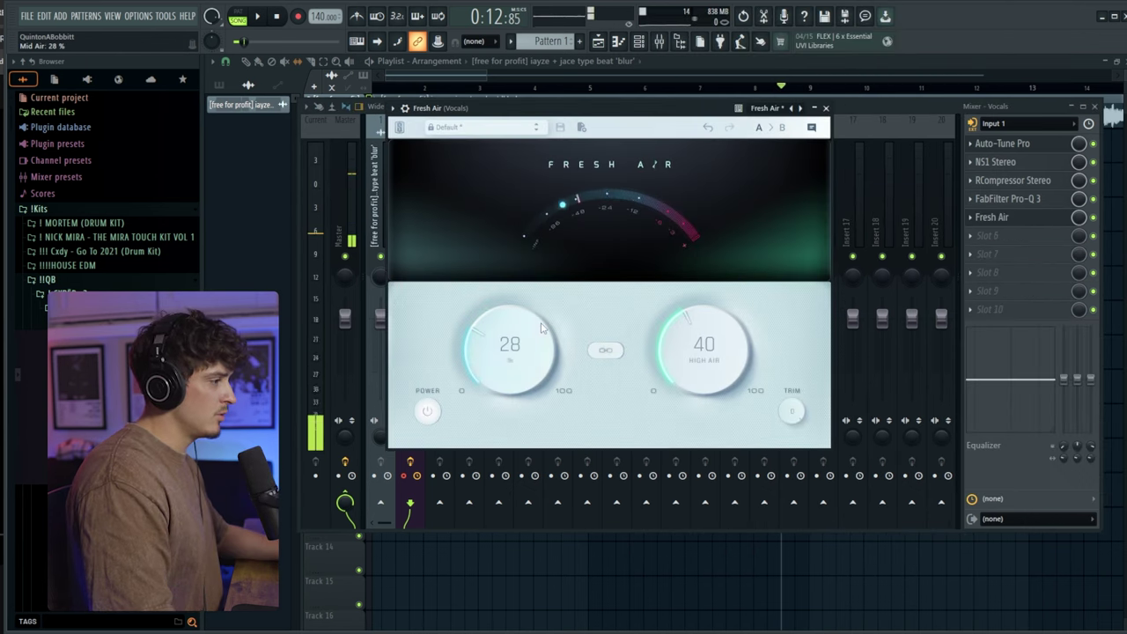
click(827, 108)
Load DeEsser Stereo into slot 6 and raise its threshold to about -25 dB.
click(1004, 235)
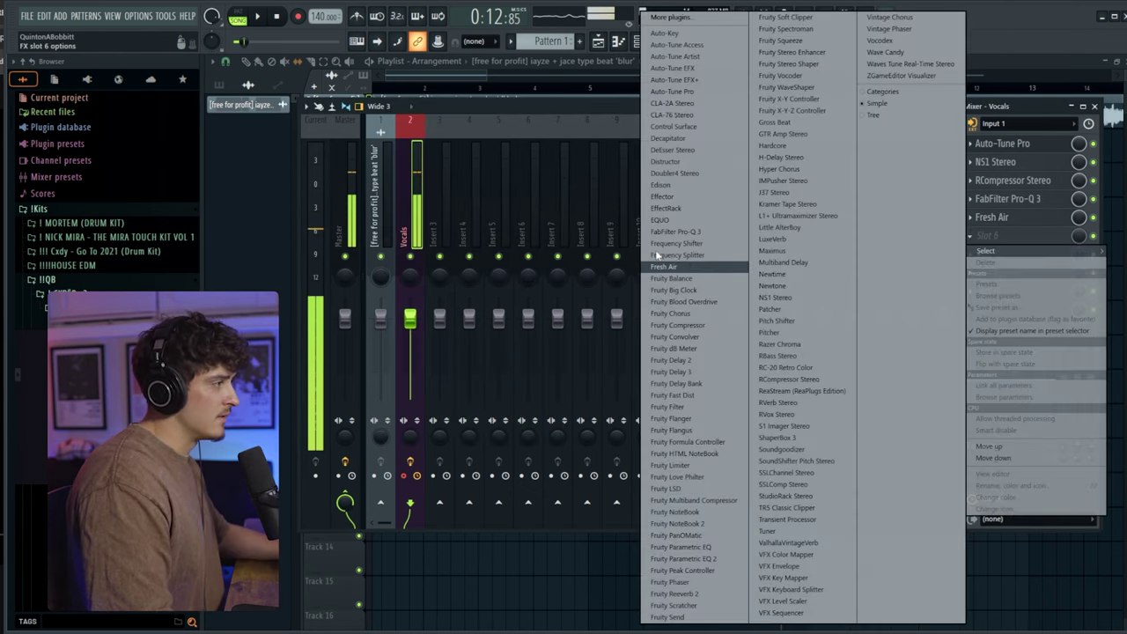
click(669, 150)
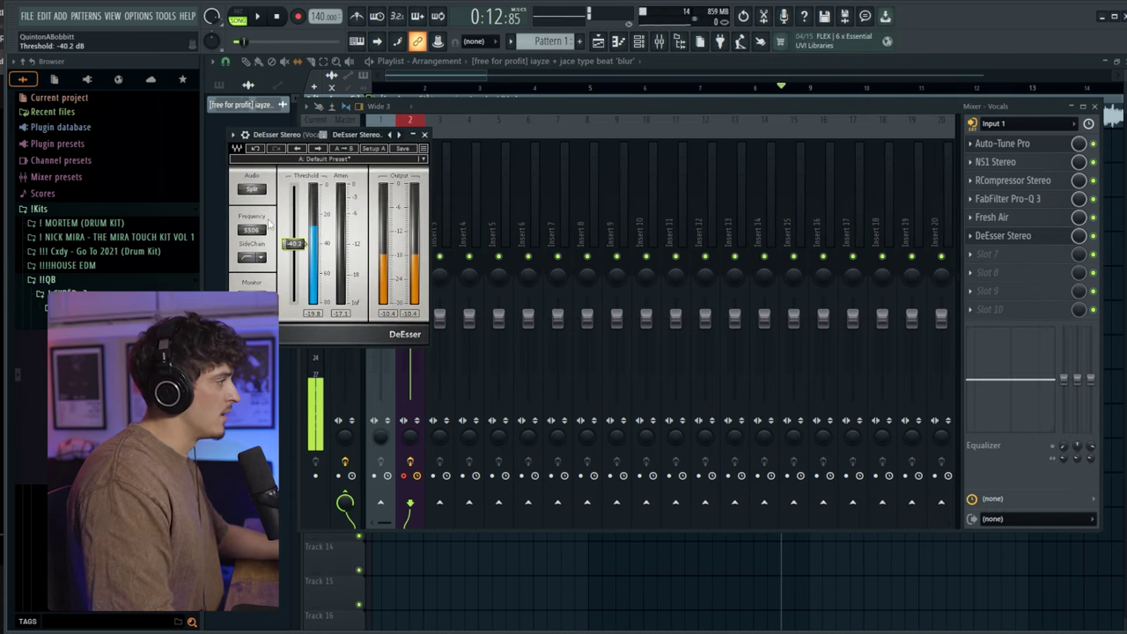
drag(293, 243, 289, 238)
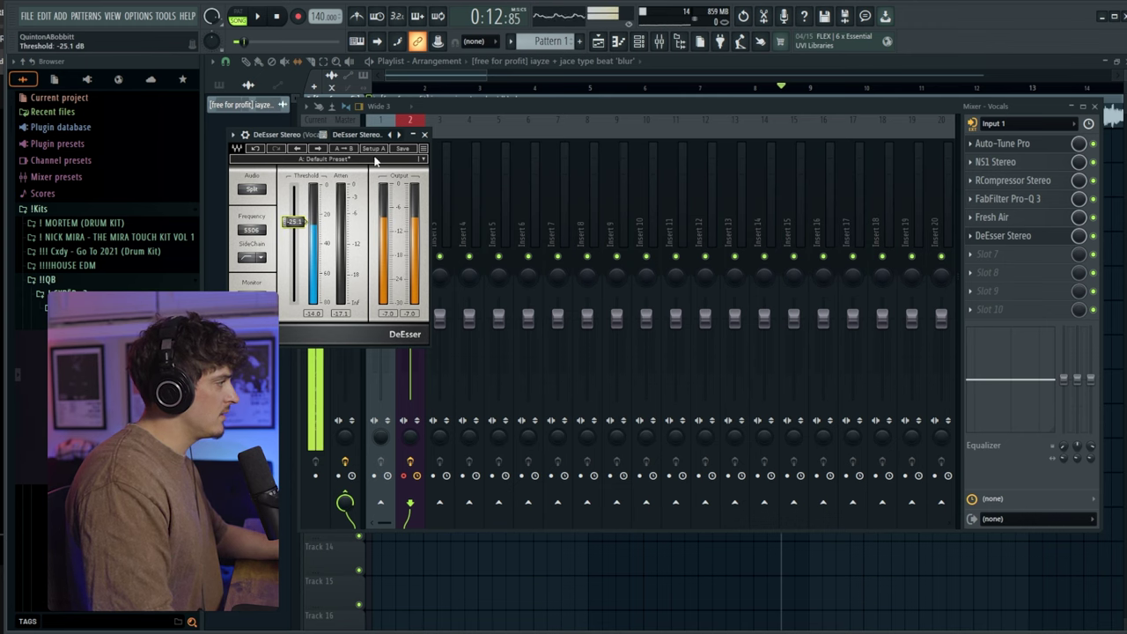
click(424, 134)
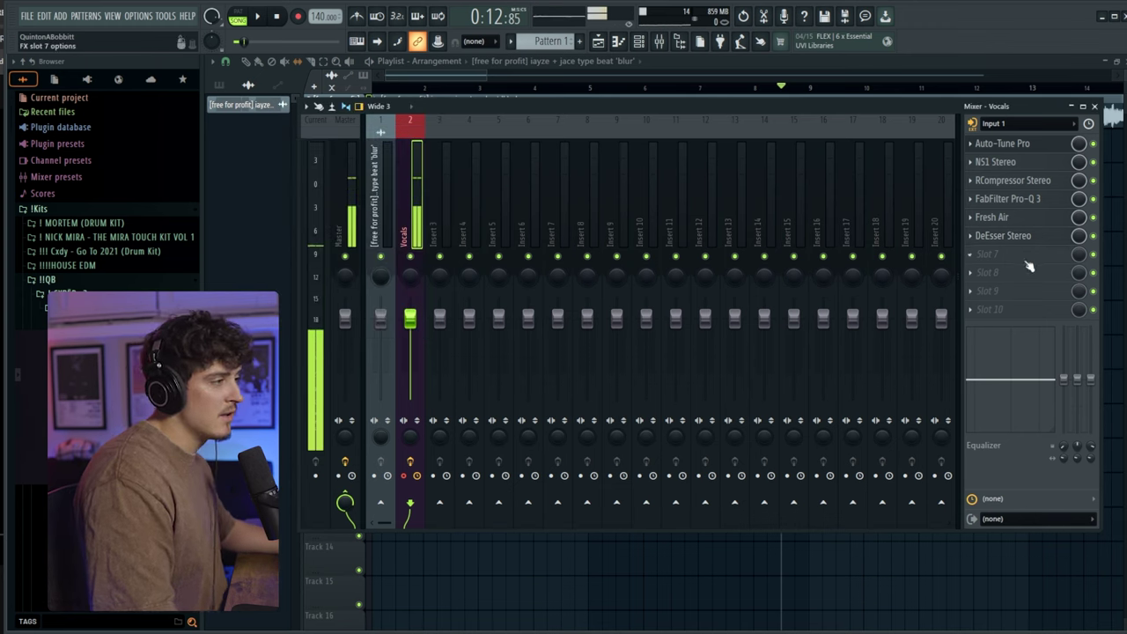
Load Fruity Reeverb 2 and Fruity Delay 3 into slots 7 and 8, with delay time 1/4.
click(994, 253)
click(669, 594)
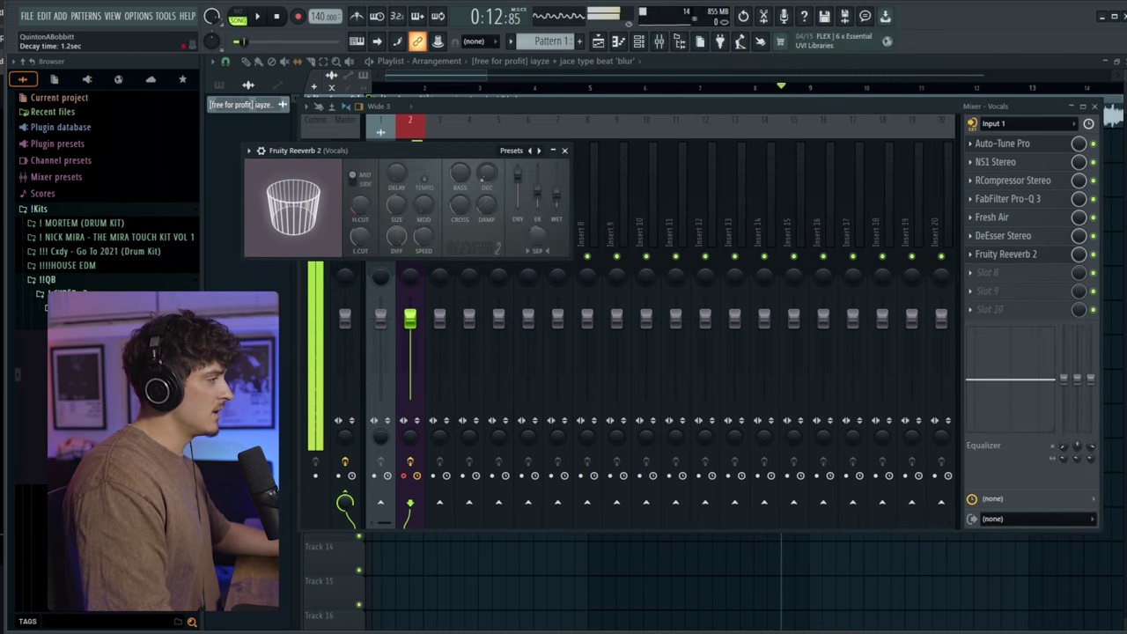
click(988, 272)
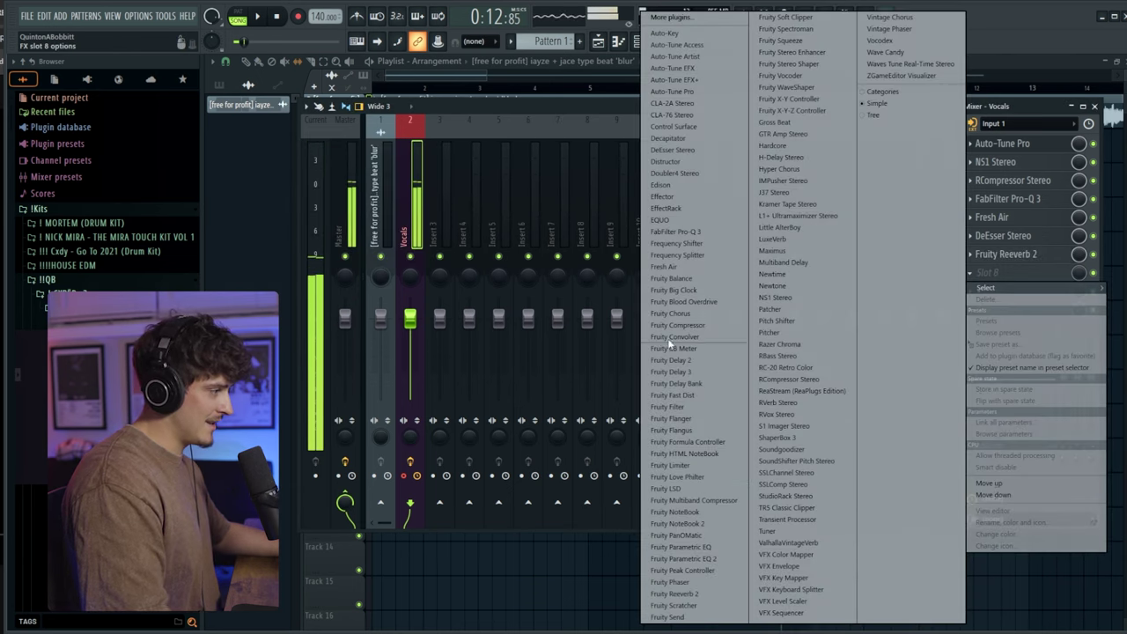
click(671, 371)
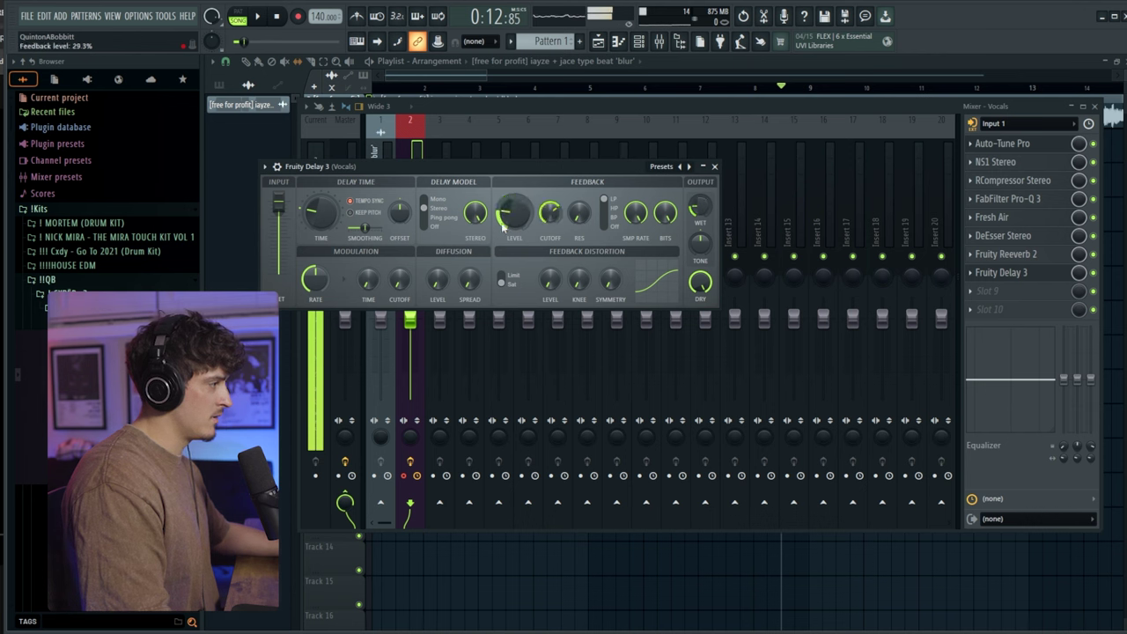
right_click(319, 222)
mouse_move(350, 239)
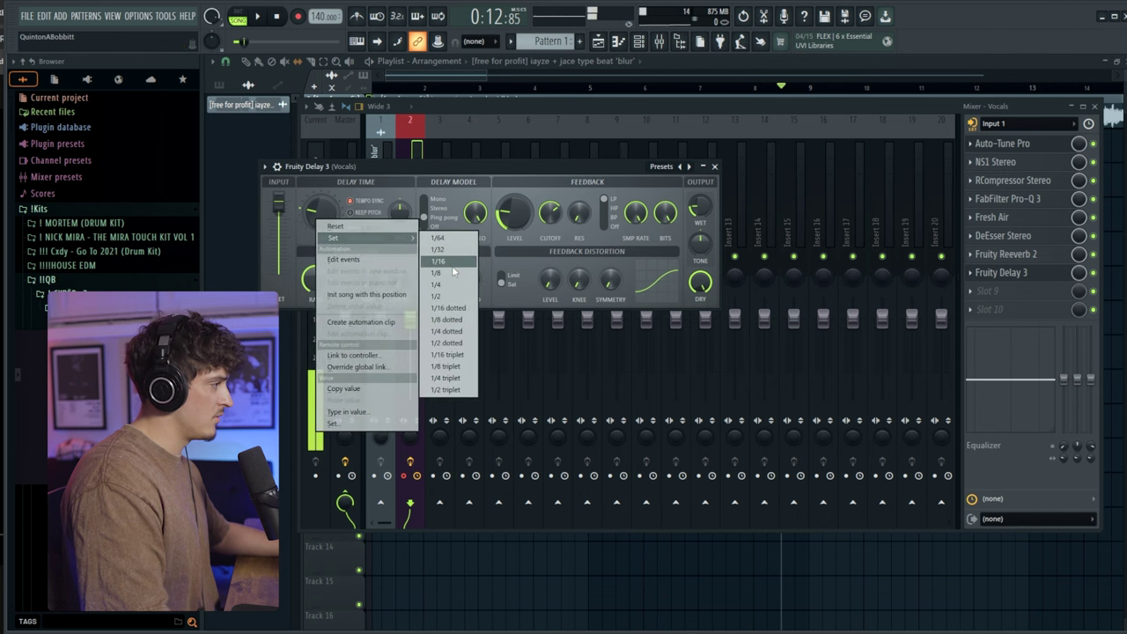
click(450, 284)
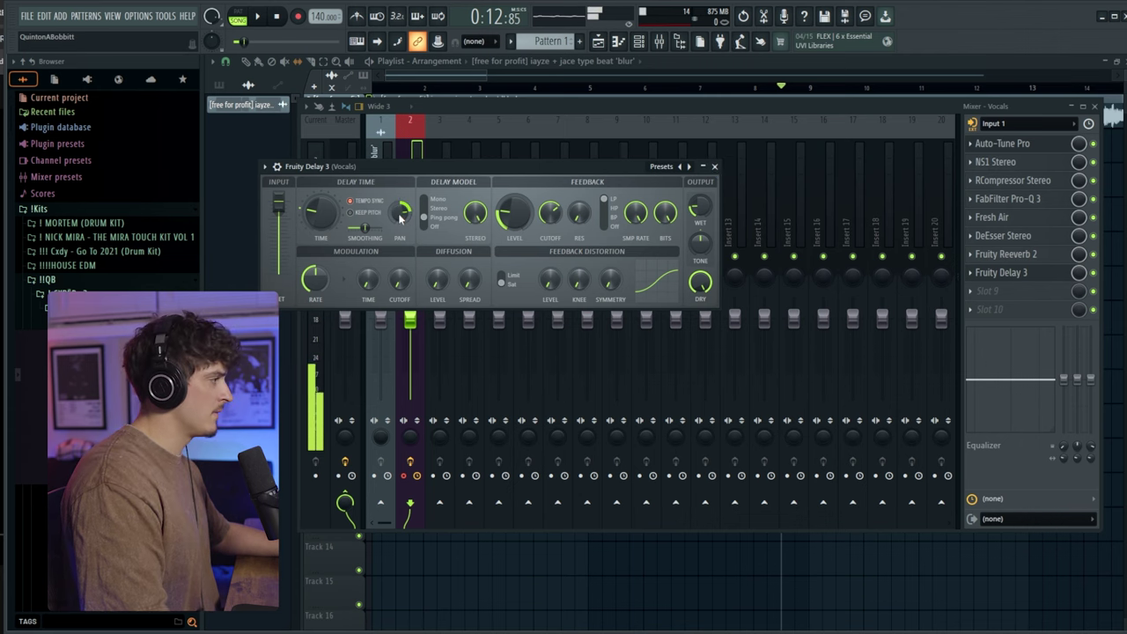
click(714, 166)
Add Fruity Chorus in slot 9 with its mix at 24%, then return to the playlist.
click(987, 291)
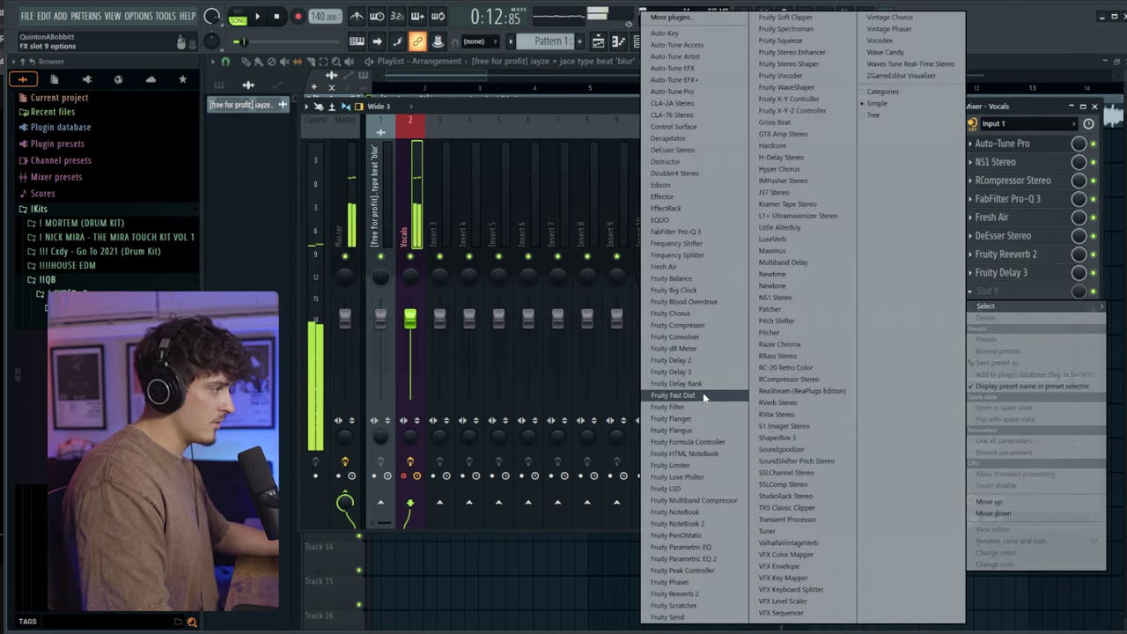
click(696, 313)
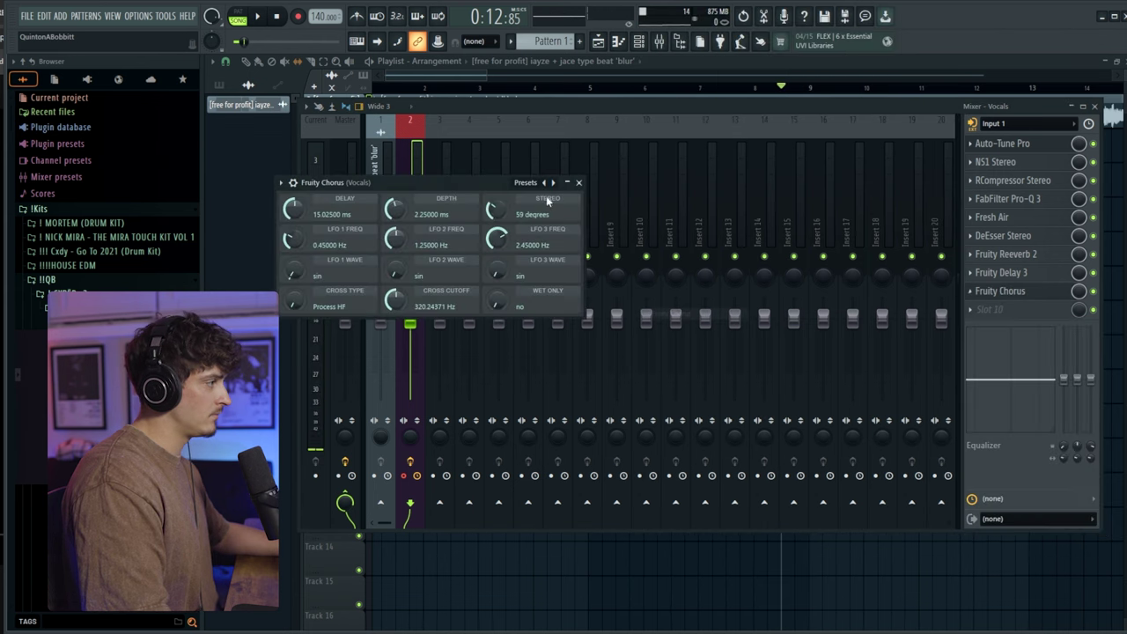
click(581, 183)
drag(1079, 291, 1078, 326)
key(space)
key(F9)
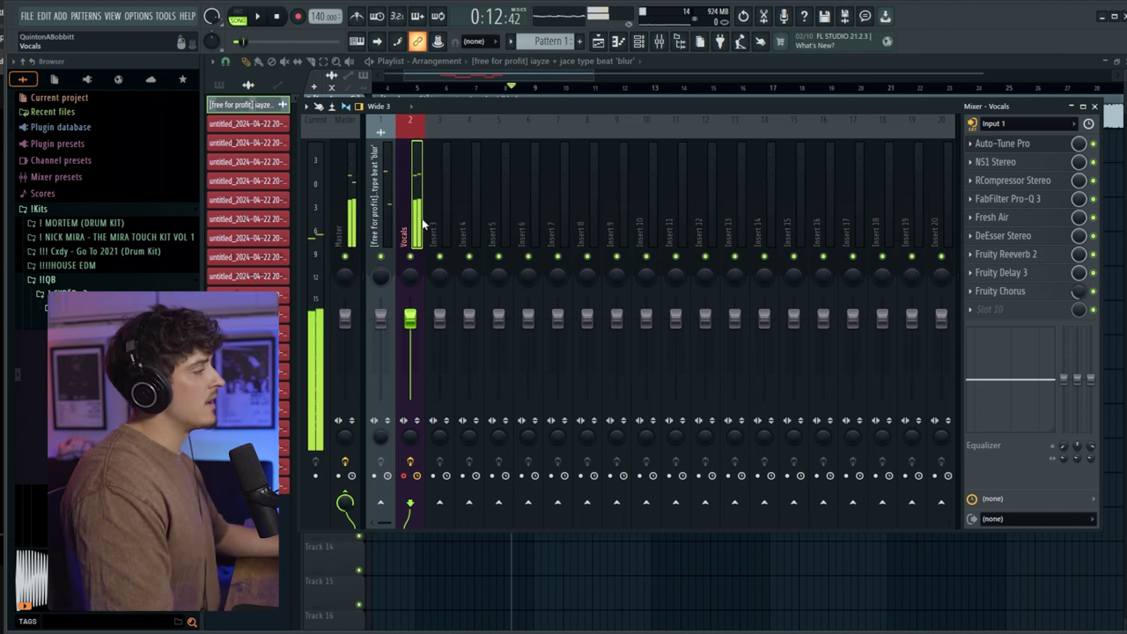
Copy the Vocals track state onto insert 3 and confirm both use the same input.
right_click(423, 225)
mouse_move(488, 197)
drag(616, 206, 448, 208)
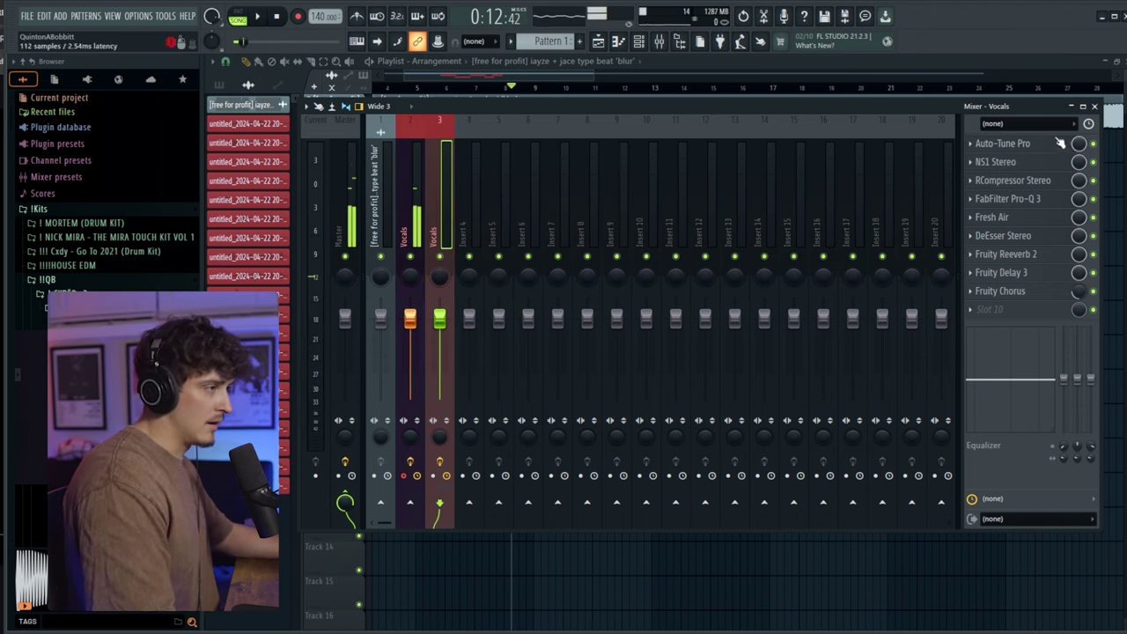
click(421, 221)
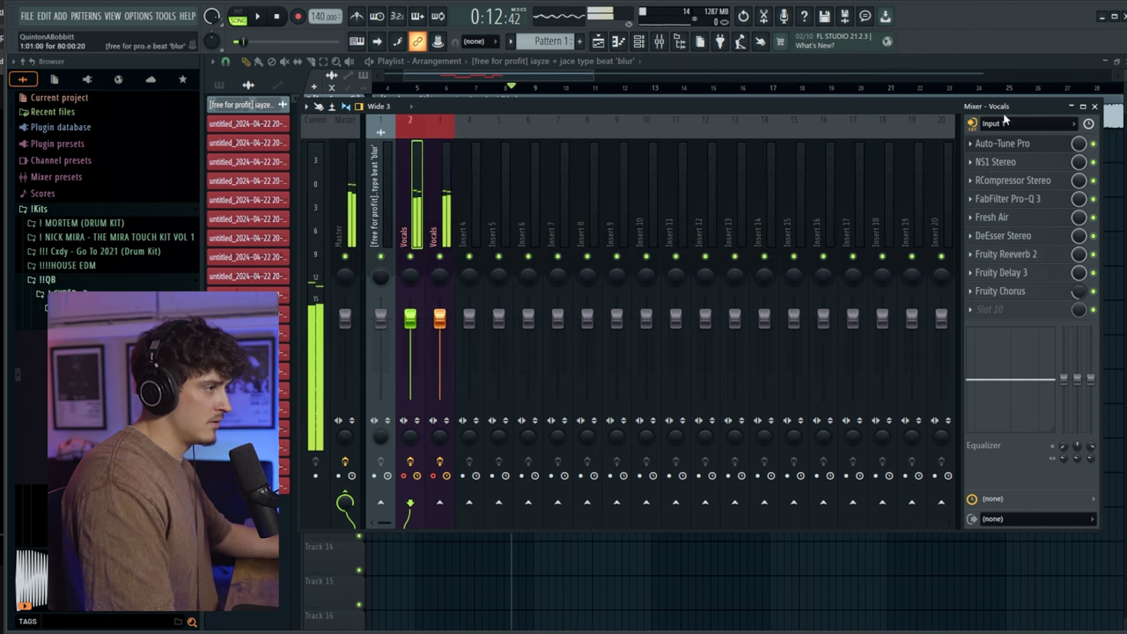
click(1004, 123)
click(443, 234)
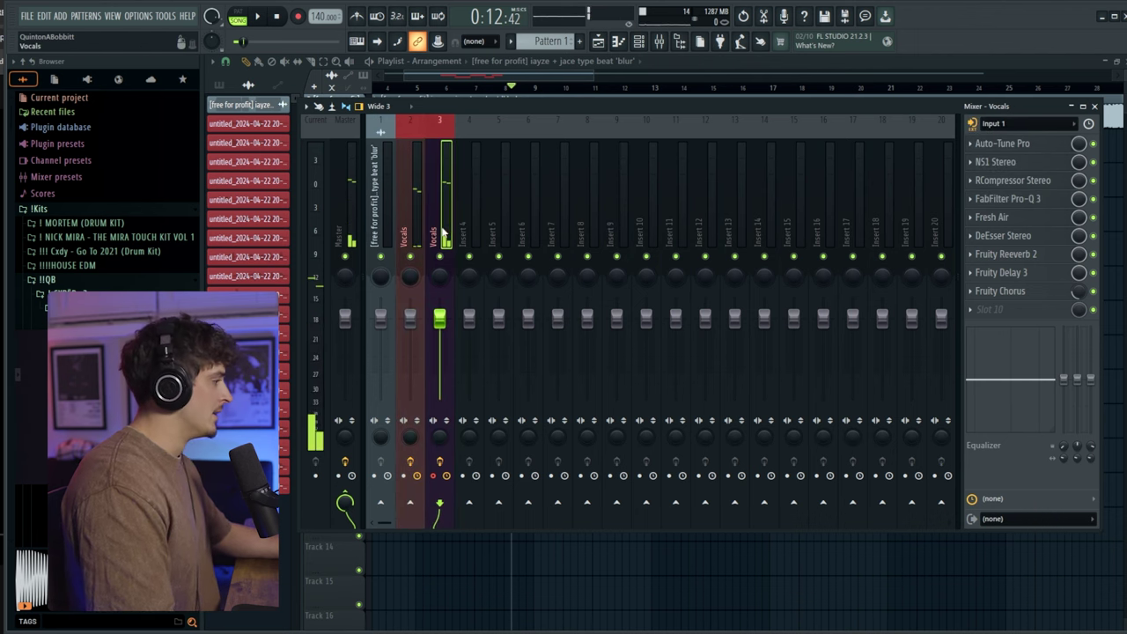
Rename insert 3 to 'adlibs'.
double_click(442, 230)
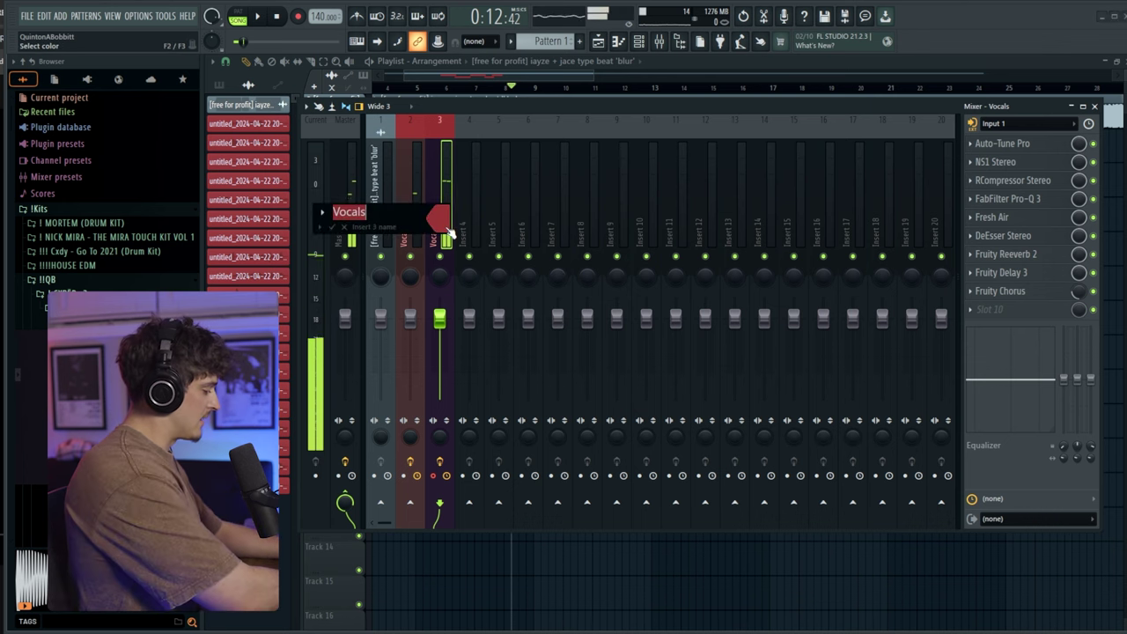
text(adlibs)
key(Return)
right_click(449, 230)
key(Escape)
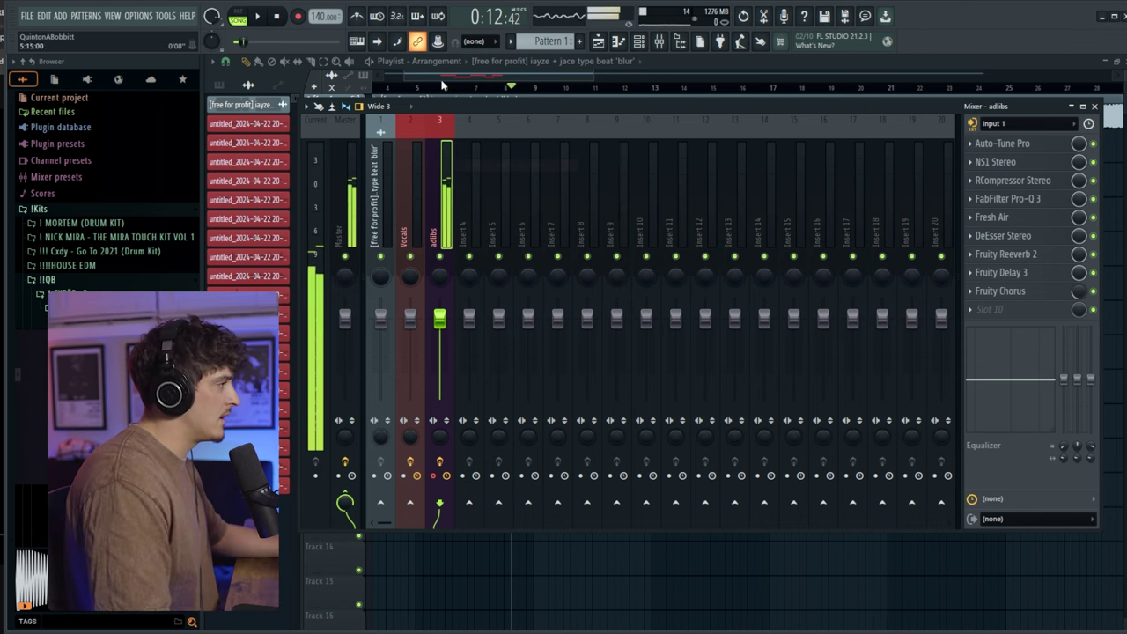
click(1022, 257)
Review the adlibs reverb and delay, then add Pro-Q 3 with the Phone preset in slot 10.
click(564, 149)
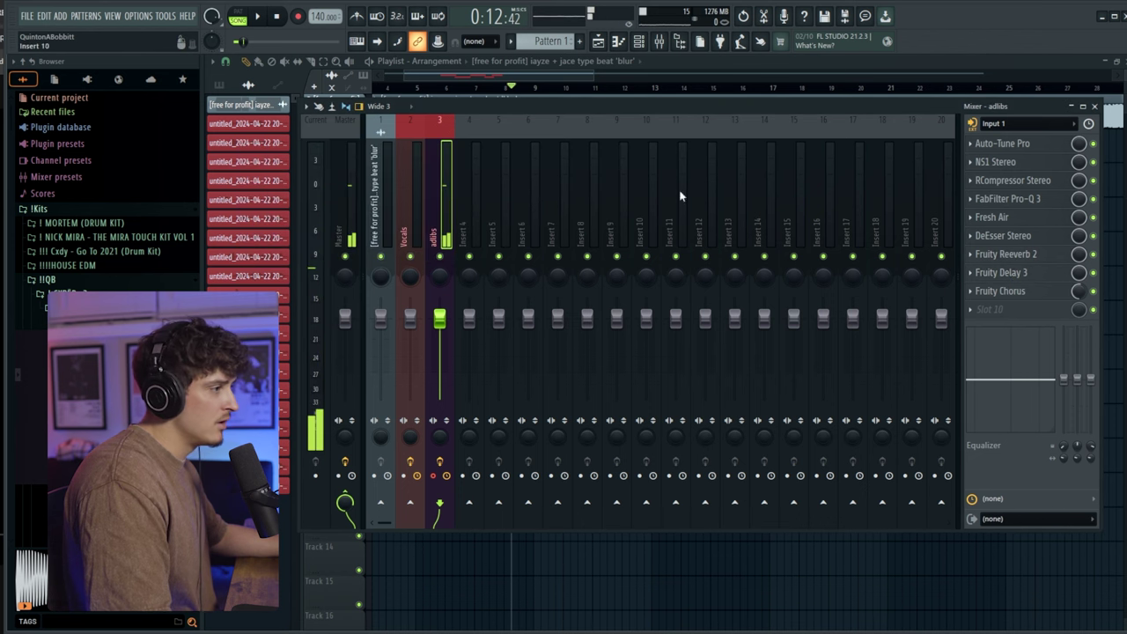
click(1050, 274)
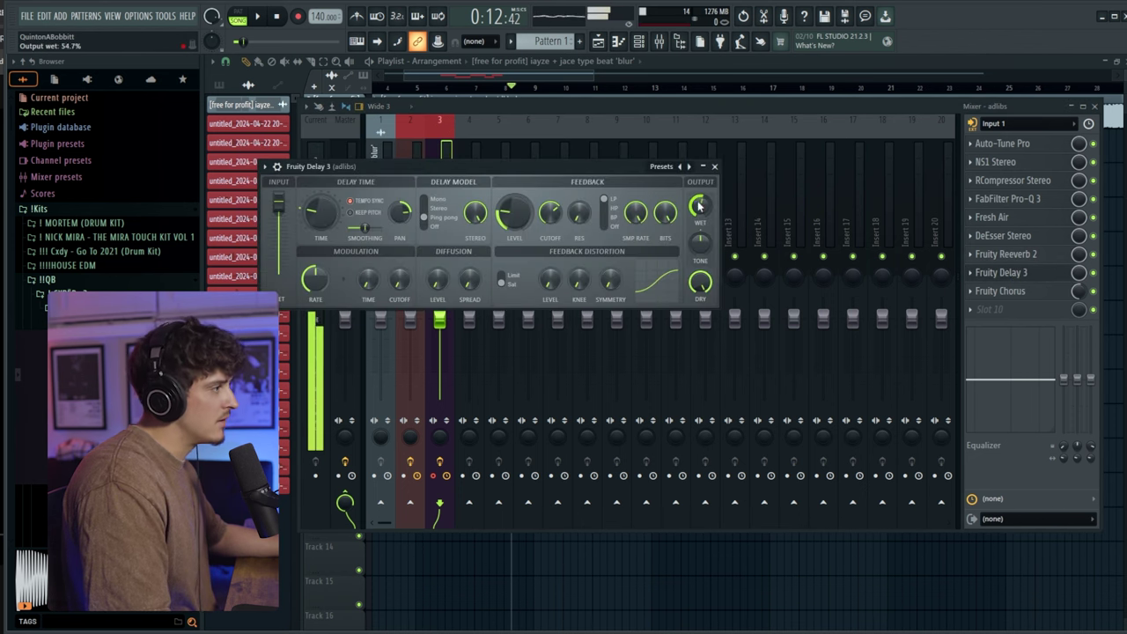
click(715, 167)
click(1008, 310)
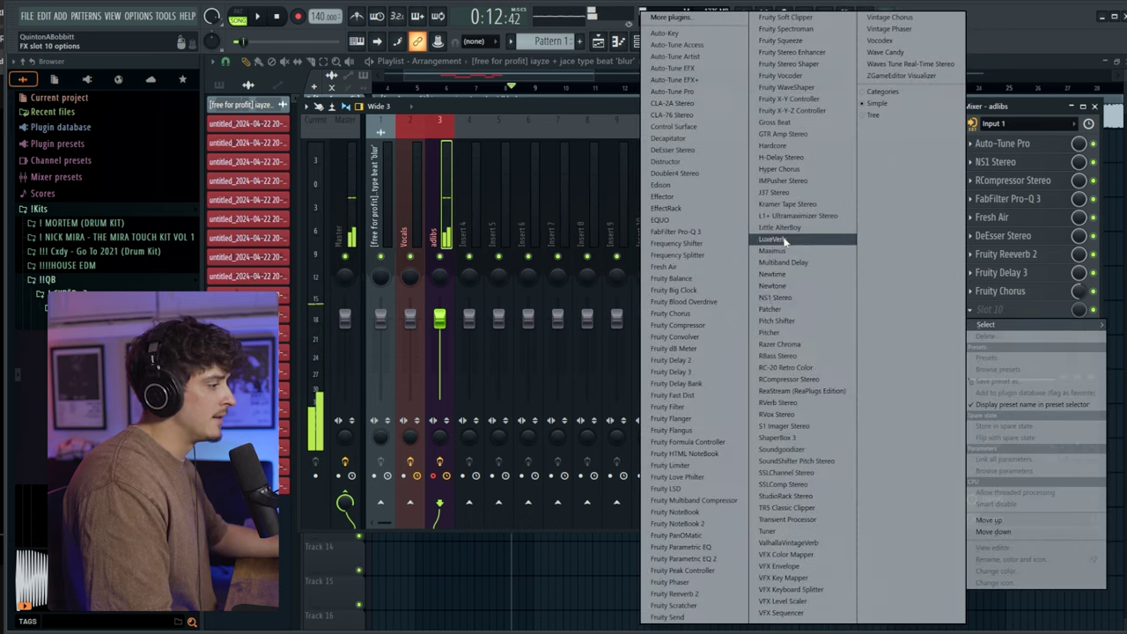
click(674, 231)
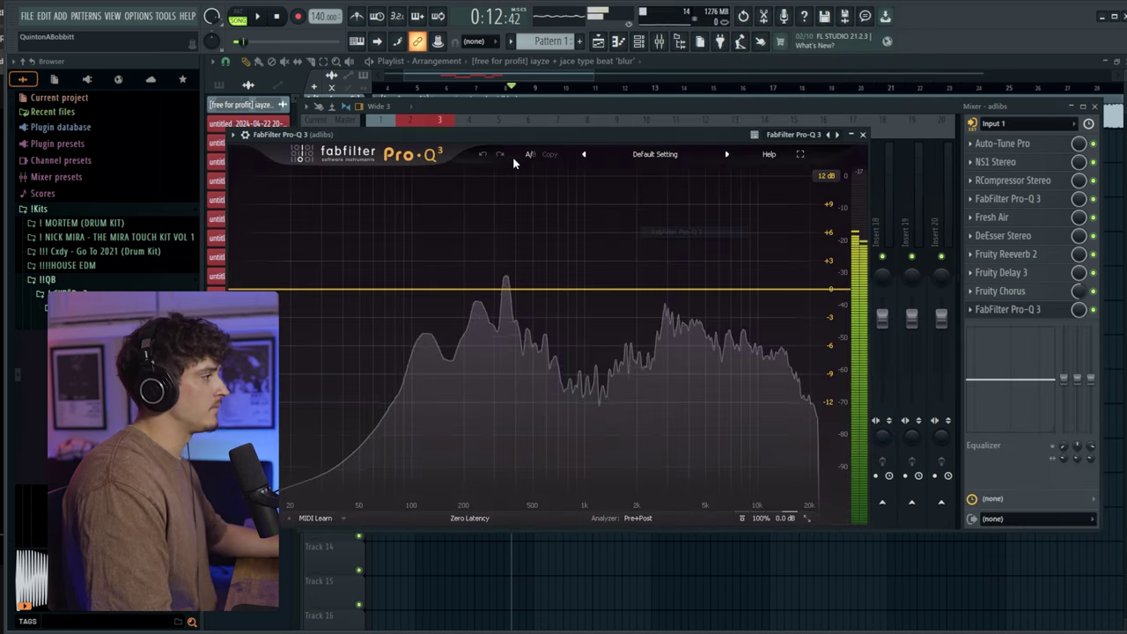
click(655, 154)
click(634, 506)
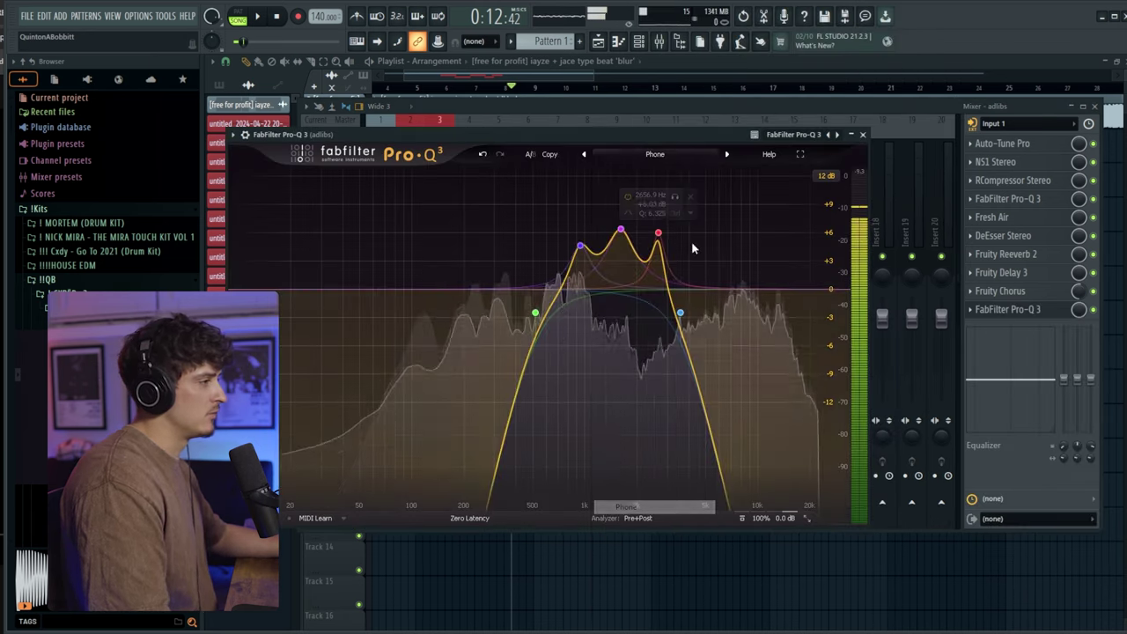
Return to the playlist and start recording an adlibs take.
click(863, 136)
key(F9)
key(space)
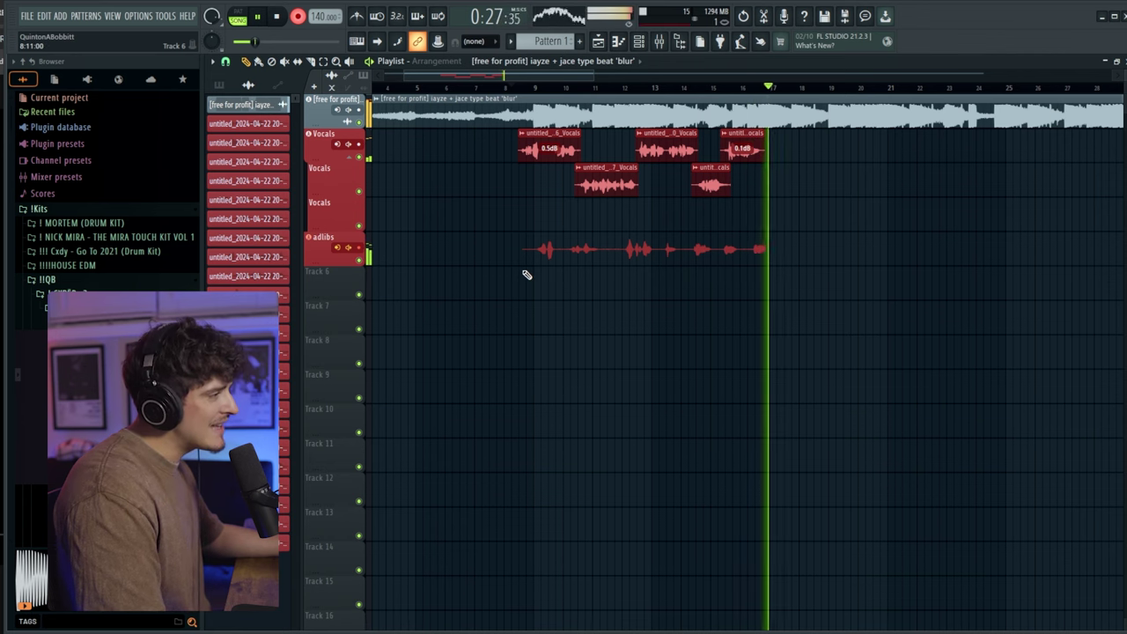
Stop the adlibs take, lower the adlibs fader to -3.3, and play the arrangement back.
key(space)
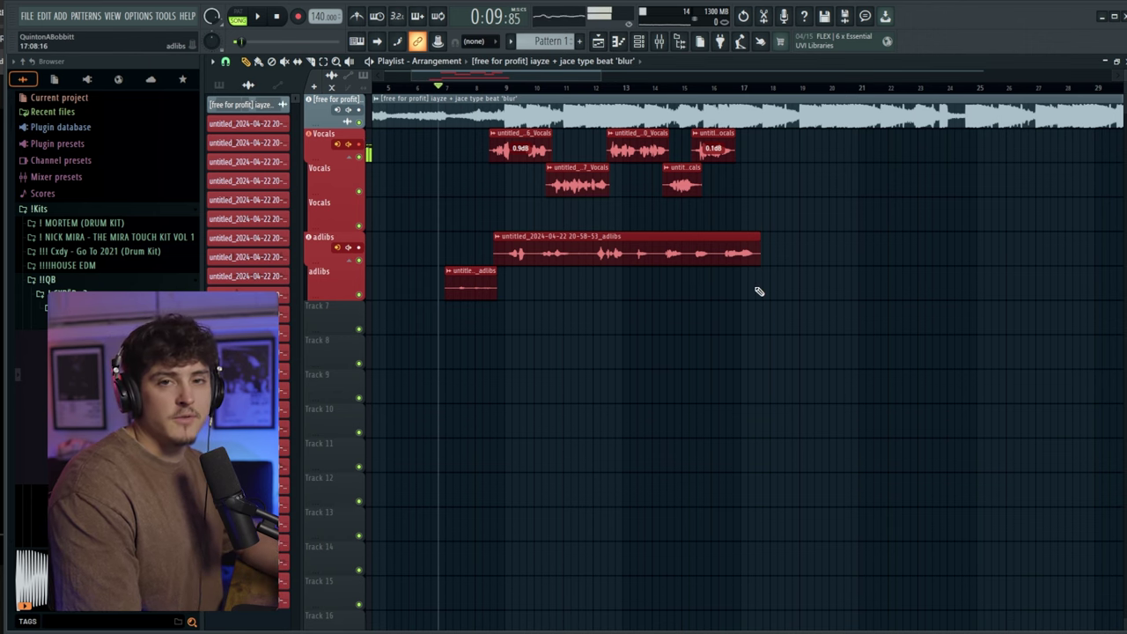
click(659, 43)
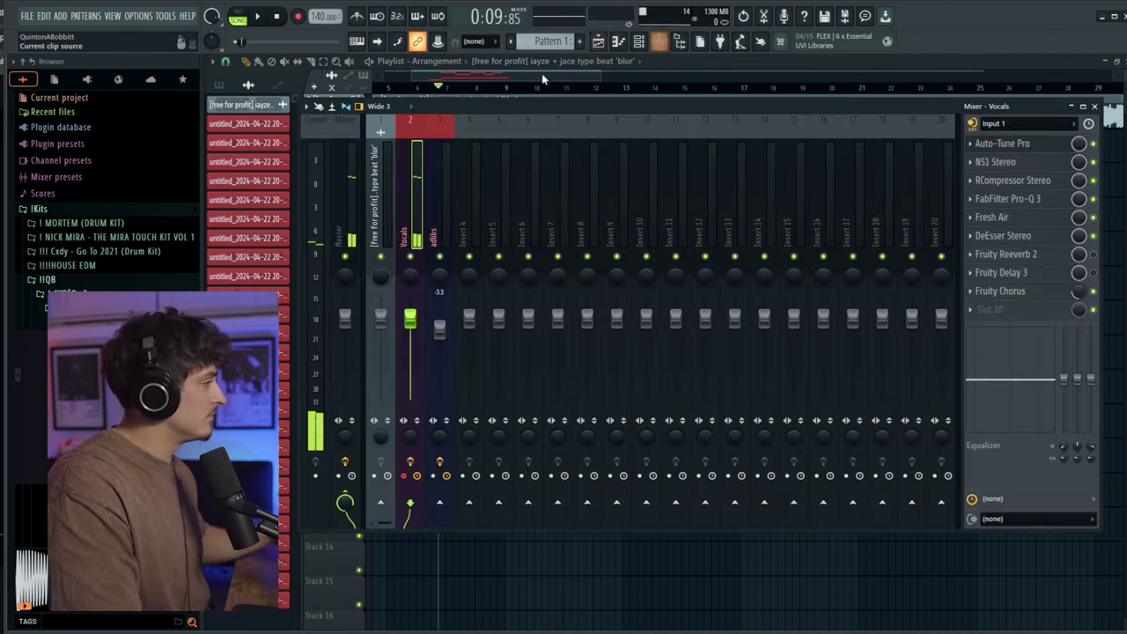
key(space)
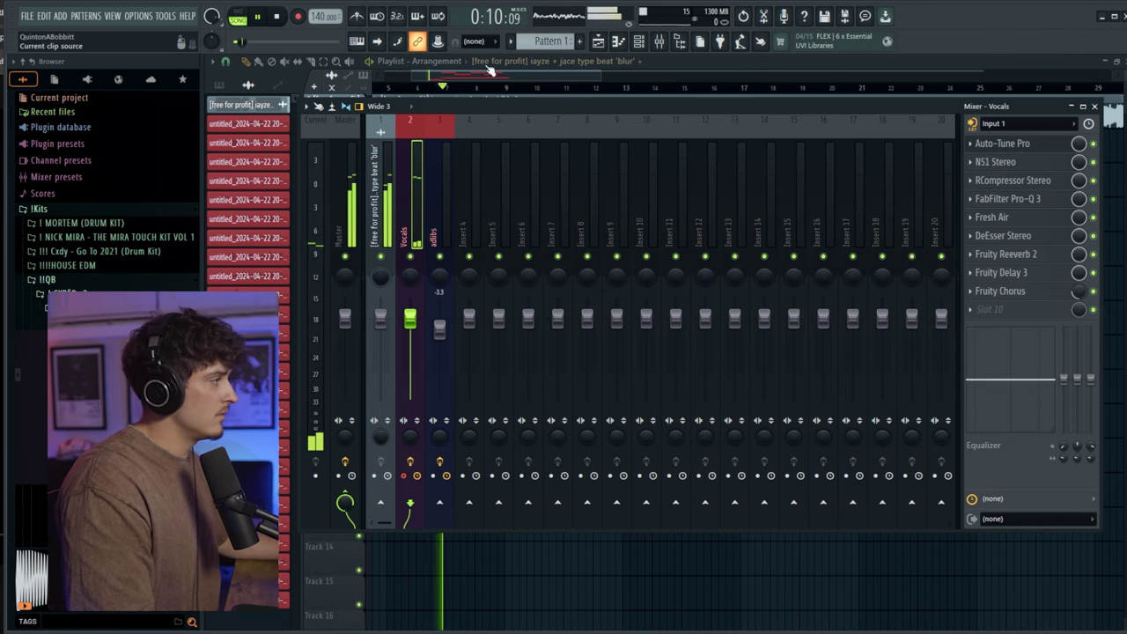
click(1094, 105)
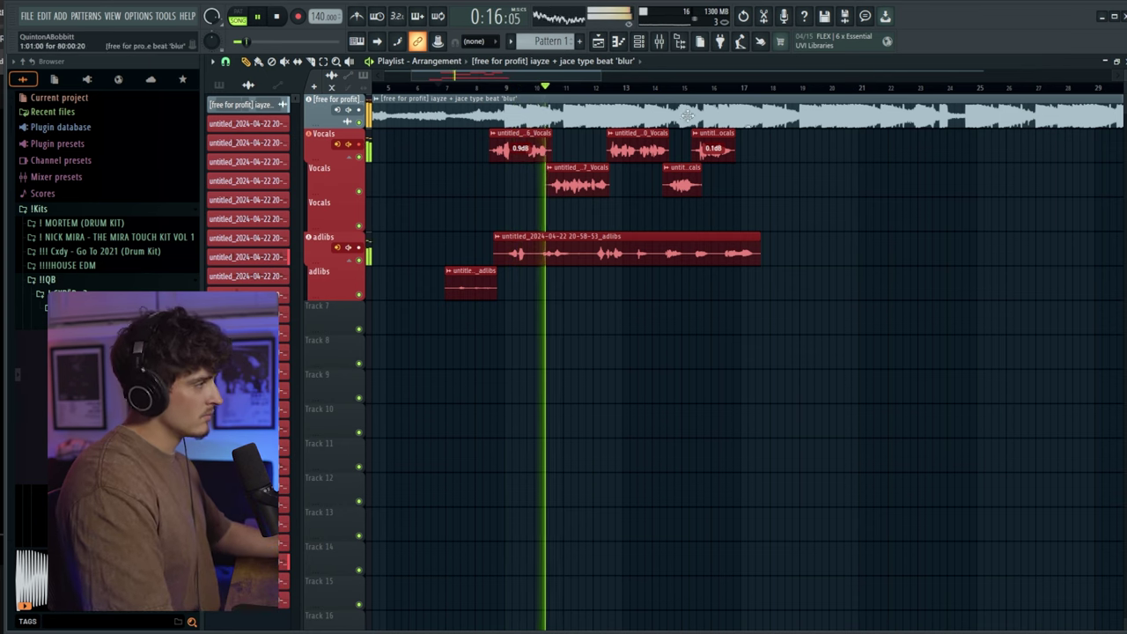
Record a freestyle take on the Vocals track from about bar 16 as the beat plays.
scroll(738, 91, up, 1)
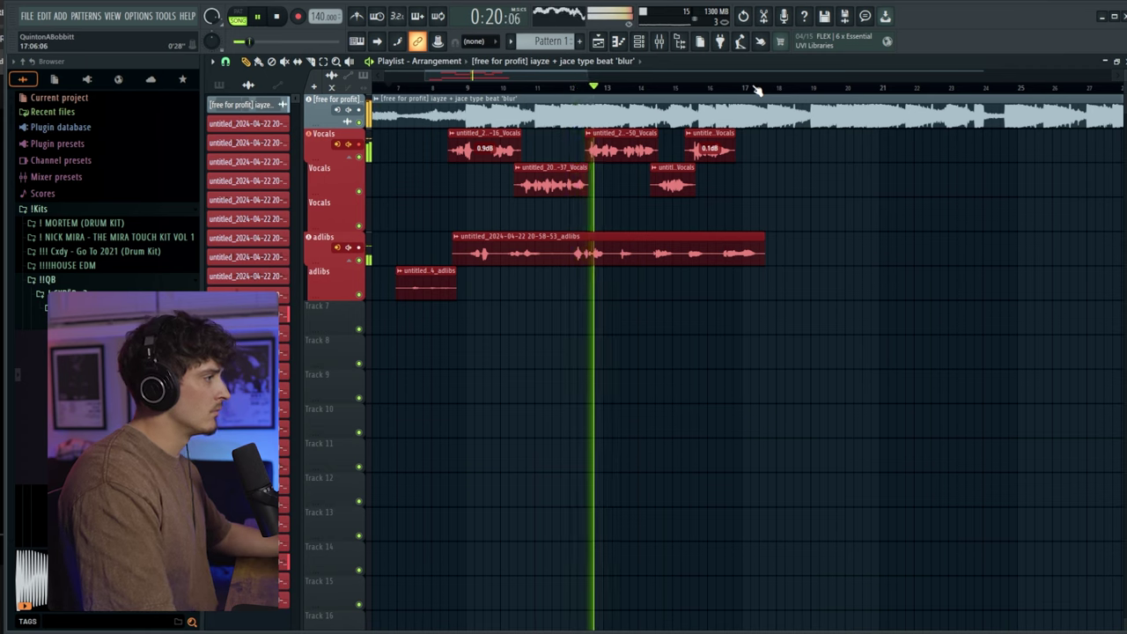
scroll(756, 91, down, 1)
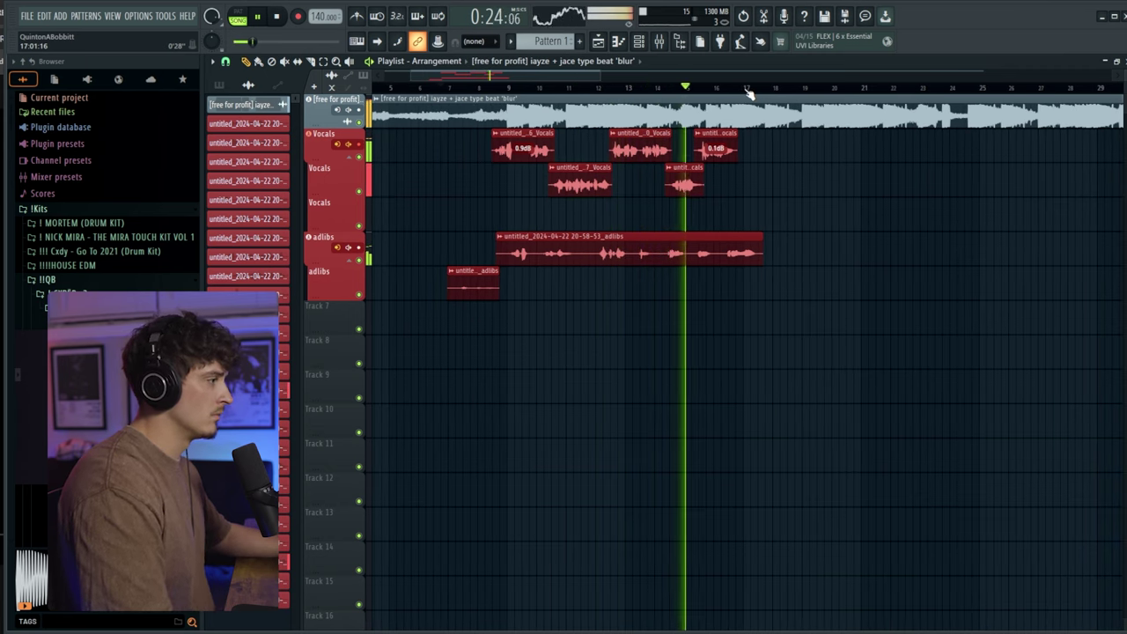
key(r)
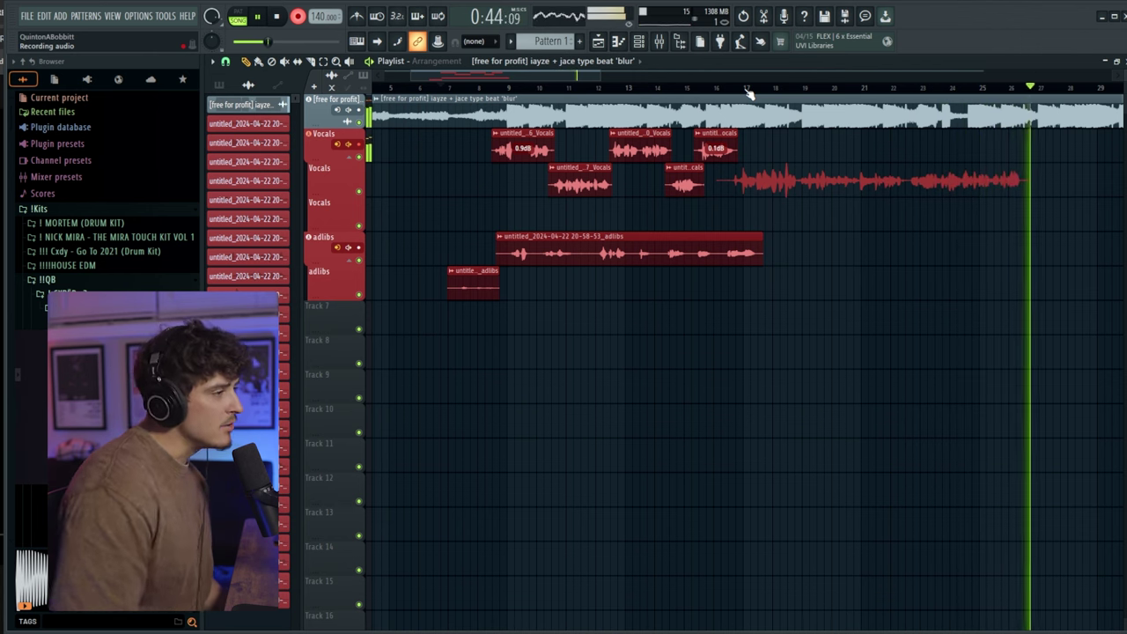
scroll(746, 92, down, 2)
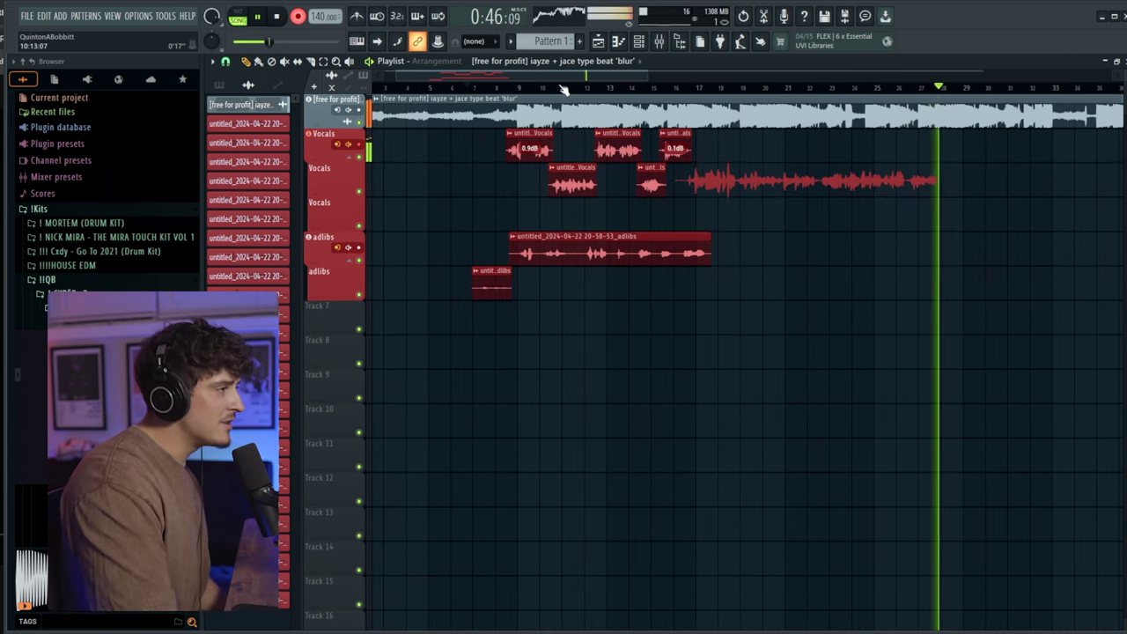
Scroll and pan the Playlist to follow the Vocals clip growing toward bar 39.
scroll(577, 78, down, 2)
scroll(845, 97, up, 3)
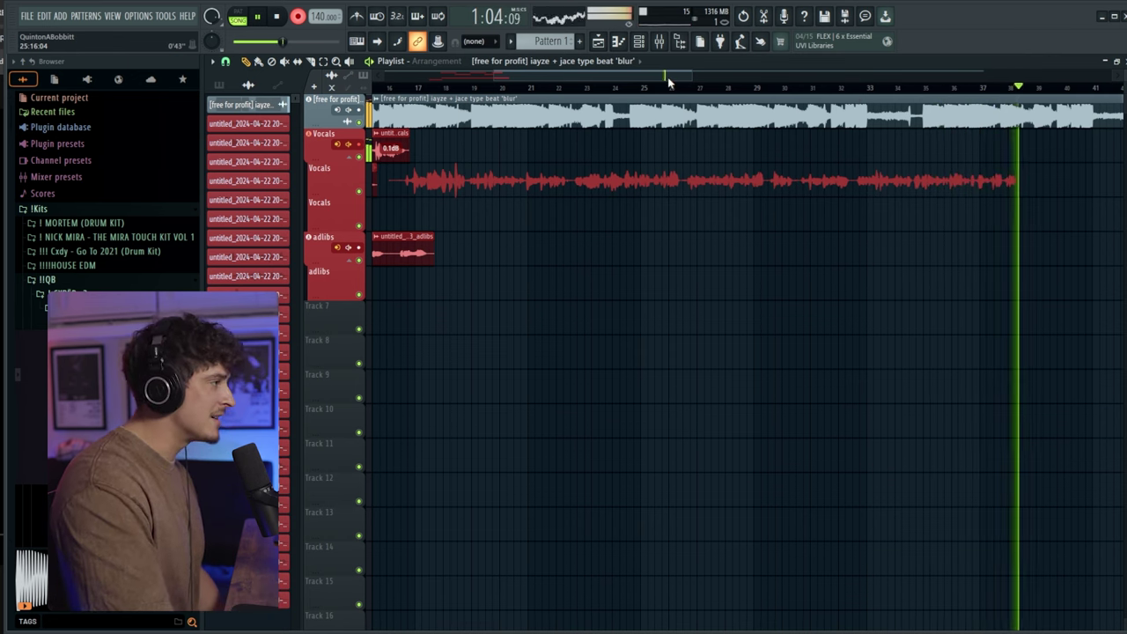
drag(669, 77, 762, 77)
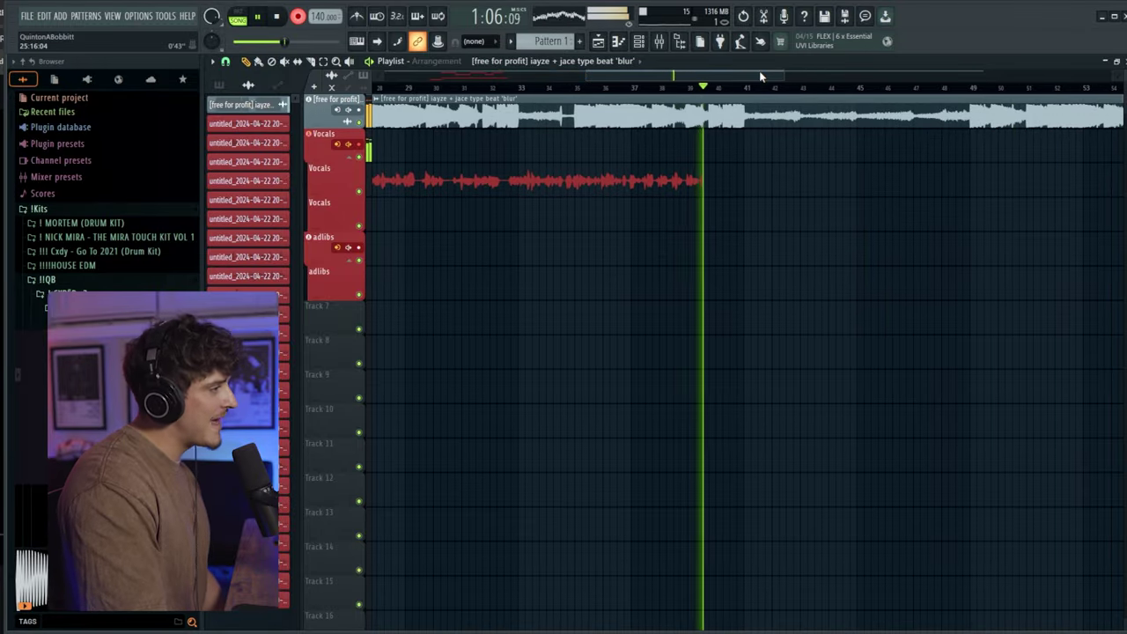